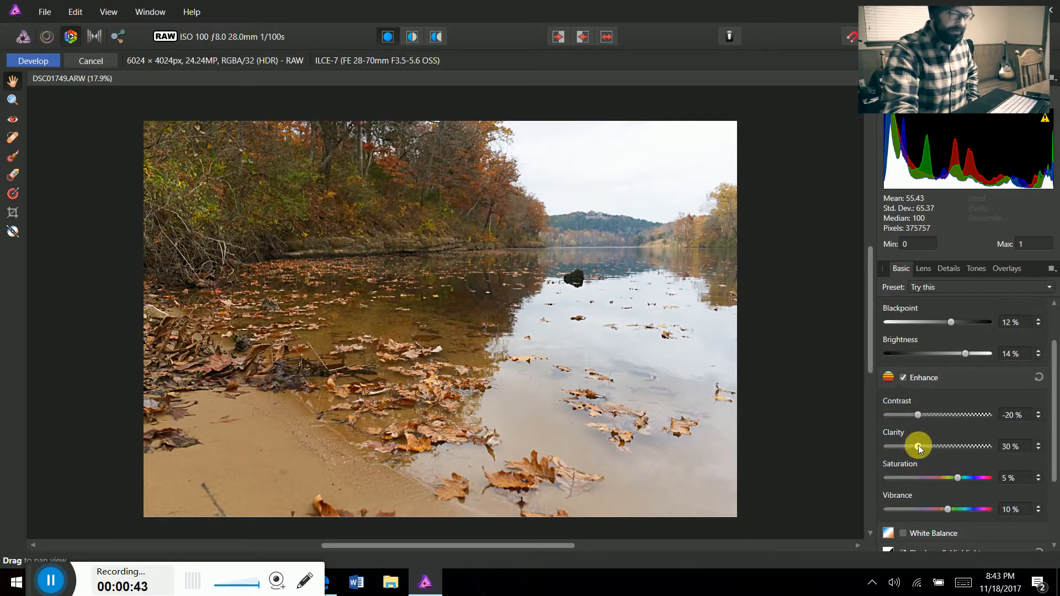
# Review the raw basic and tone adjustments, compare them in a split before/after view, and develop the photo
pyautogui.moveTo(1054, 362); pyautogui.dragTo(1057, 423)
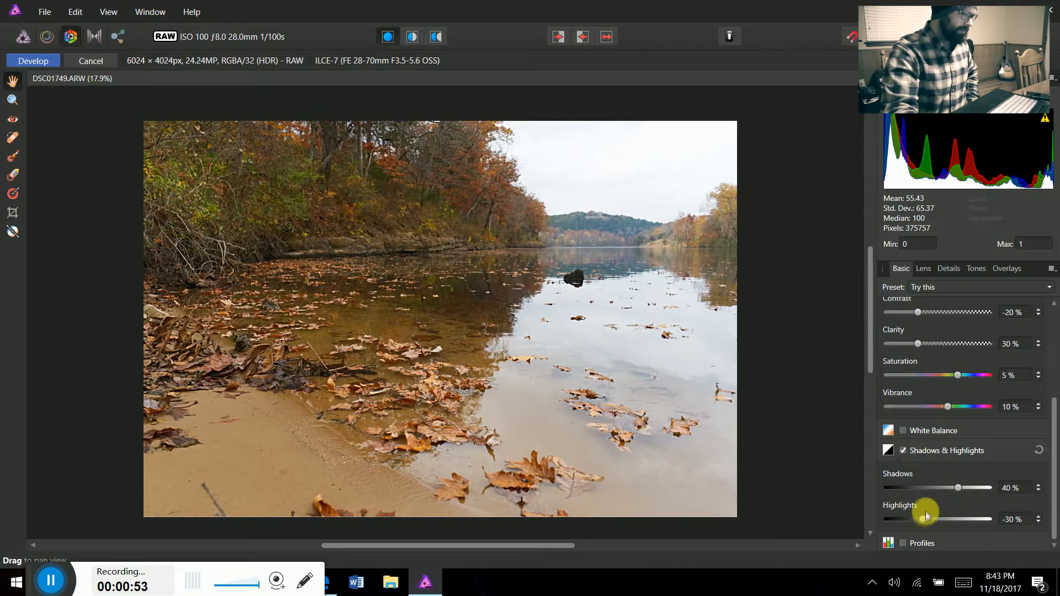
pyautogui.click(973, 268)
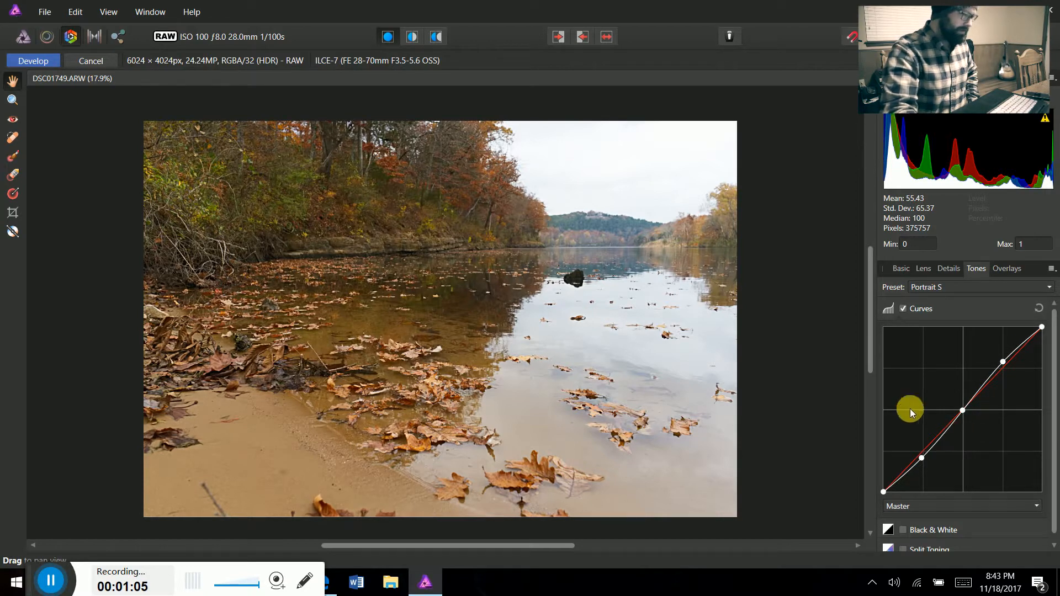
pyautogui.click(412, 36)
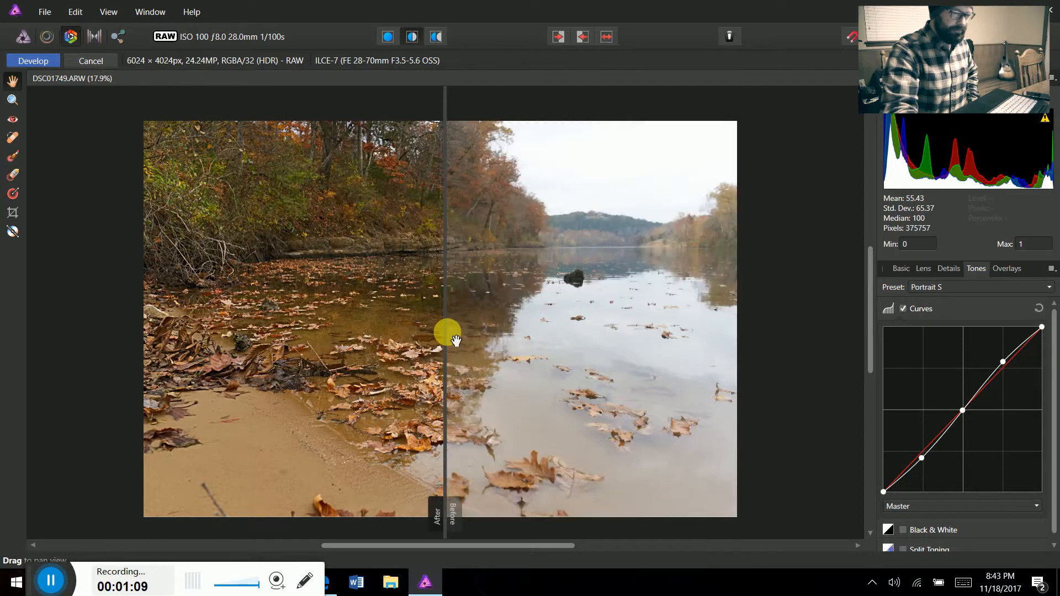
pyautogui.moveTo(449, 332); pyautogui.dragTo(418, 338)
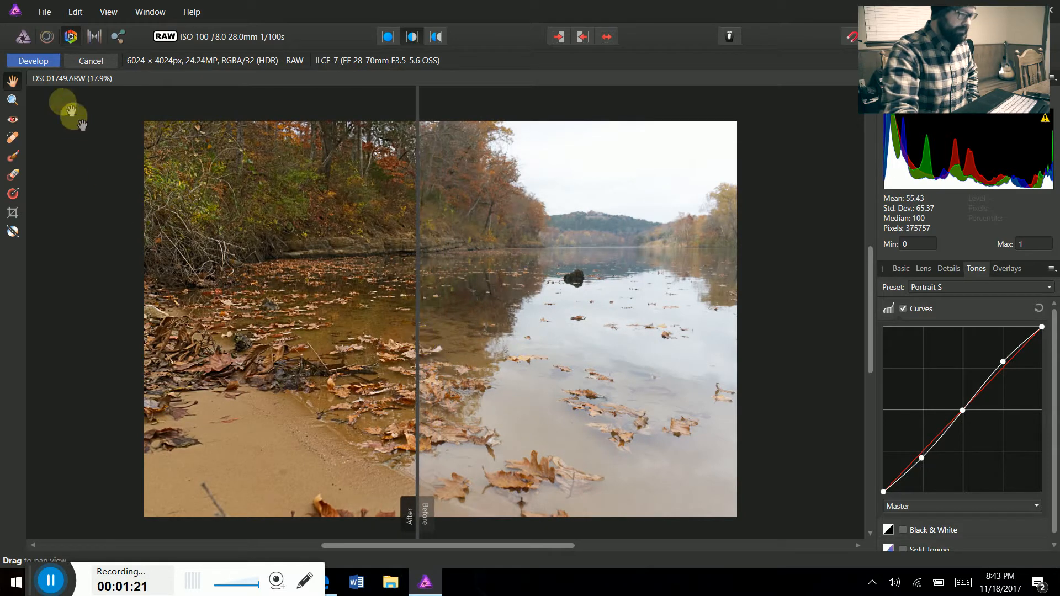
pyautogui.click(39, 62)
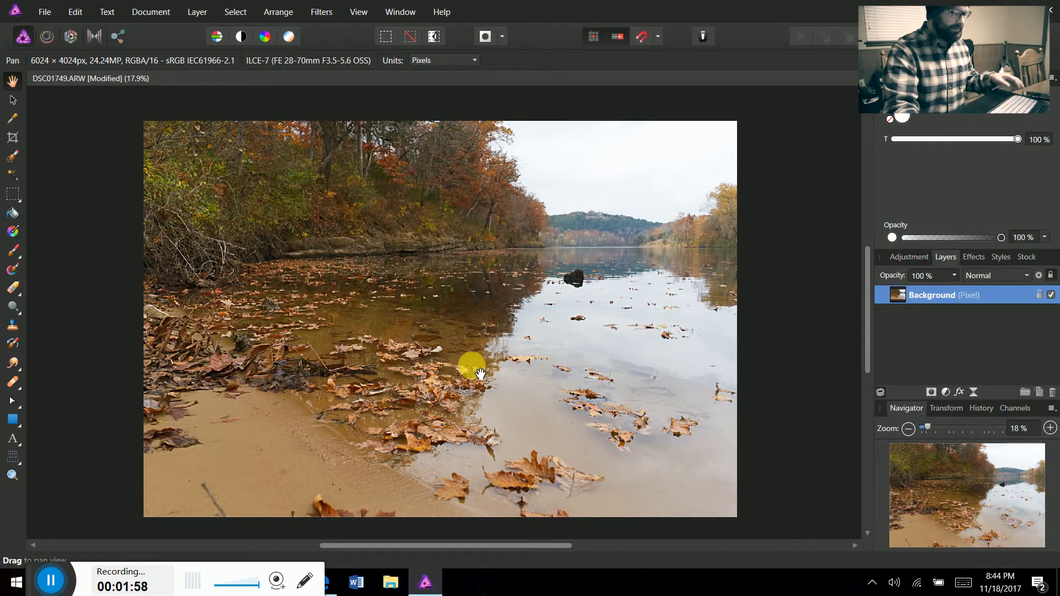
# Duplicate the background layer and add a live Gaussian Blur filter with a 5 px radius to the copy
pyautogui.hotkey('ctrl', 'j')
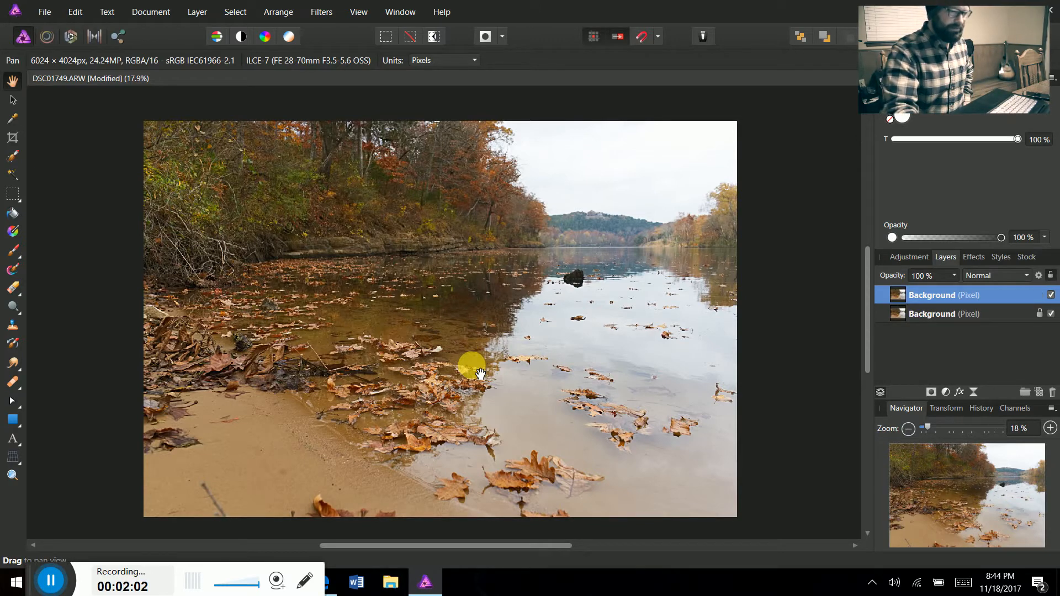
pyautogui.click(208, 11)
pyautogui.click(190, 135)
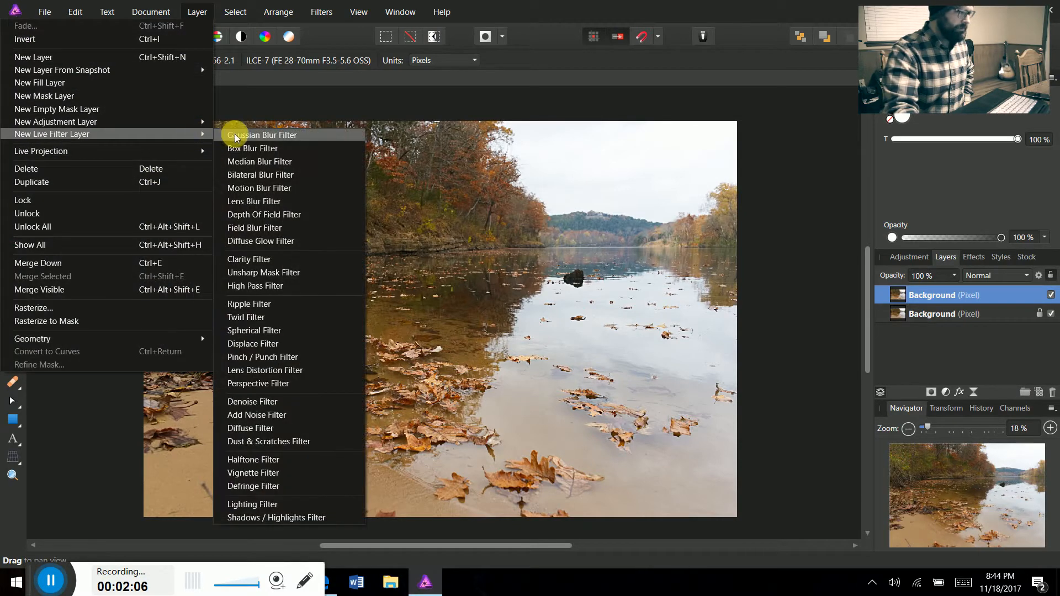
pyautogui.click(239, 136)
pyautogui.moveTo(680, 485); pyautogui.dragTo(673, 482)
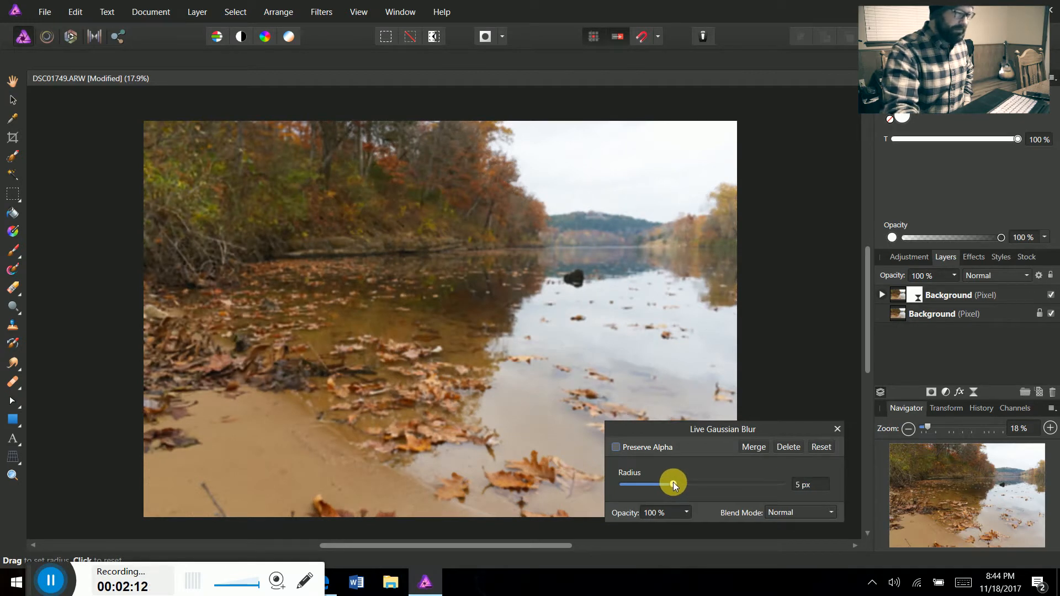
pyautogui.click(837, 429)
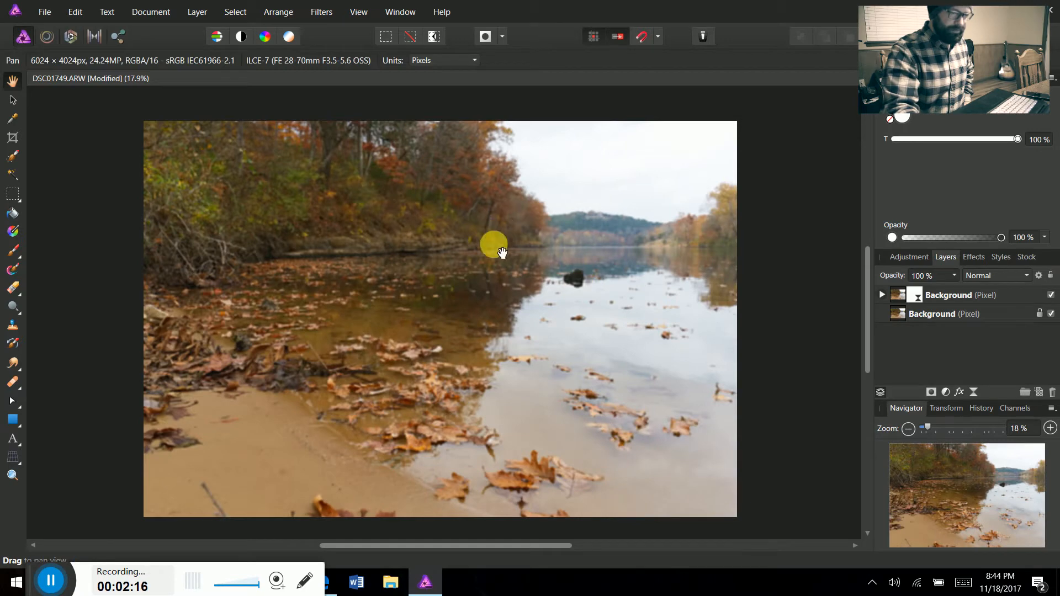
# Set the blurred layer's blend mode to Soft Light and its opacity to 75%
pyautogui.click(991, 275)
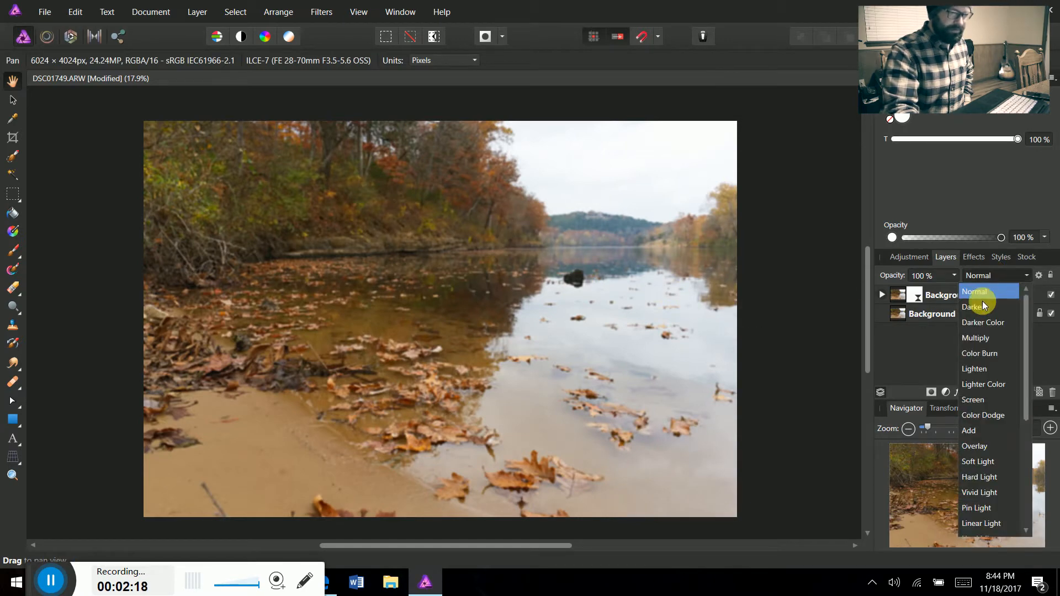
pyautogui.click(978, 462)
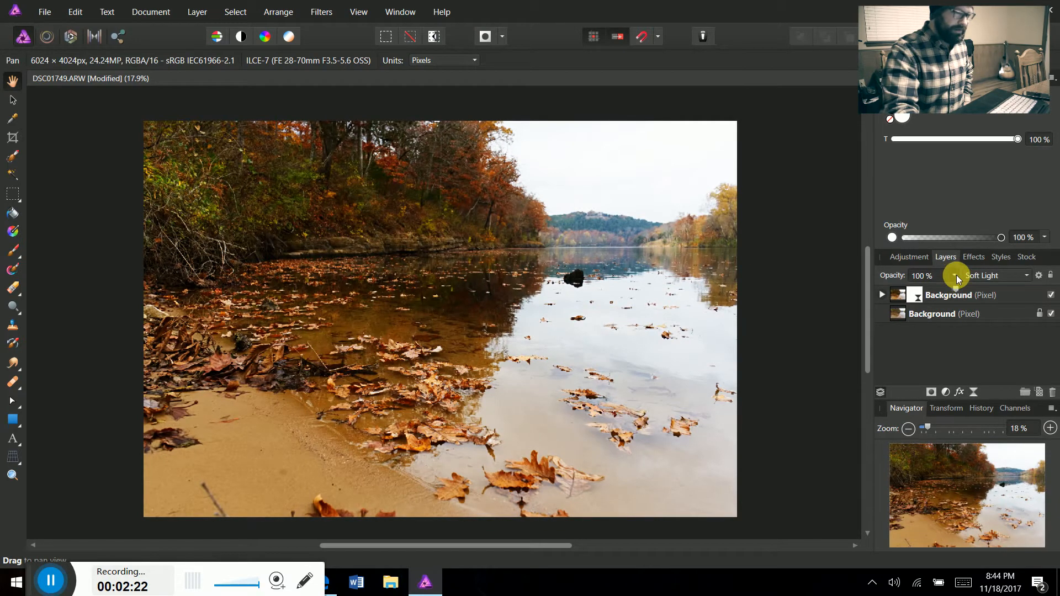
pyautogui.click(954, 275)
pyautogui.moveTo(958, 291); pyautogui.dragTo(932, 289)
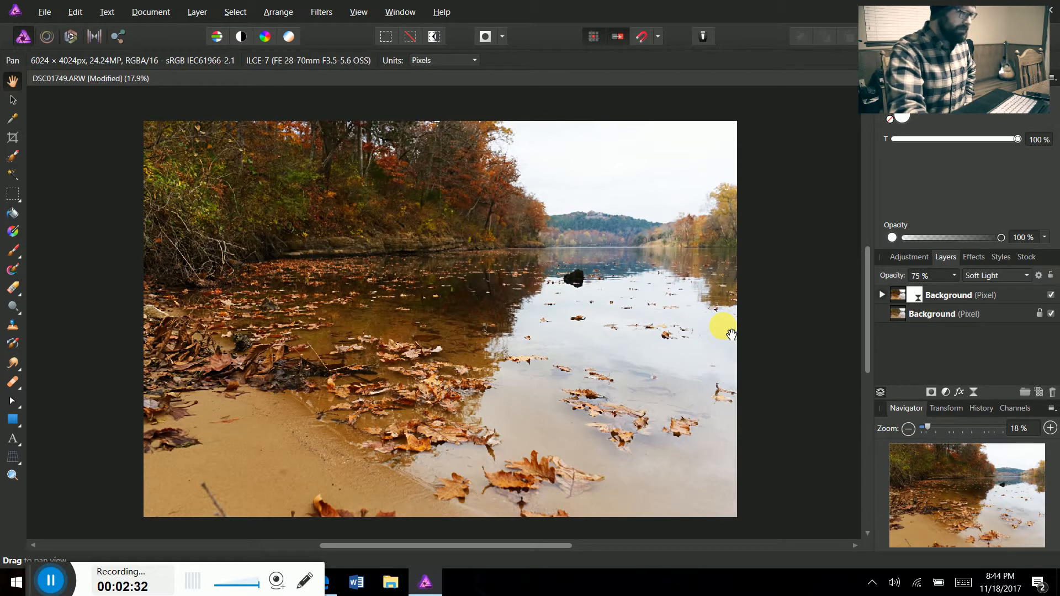
# Create a merged pixel layer of everything visible above the blurred layer using Merge Visible
pyautogui.hotkey('ctrl', 'shift', 'n')
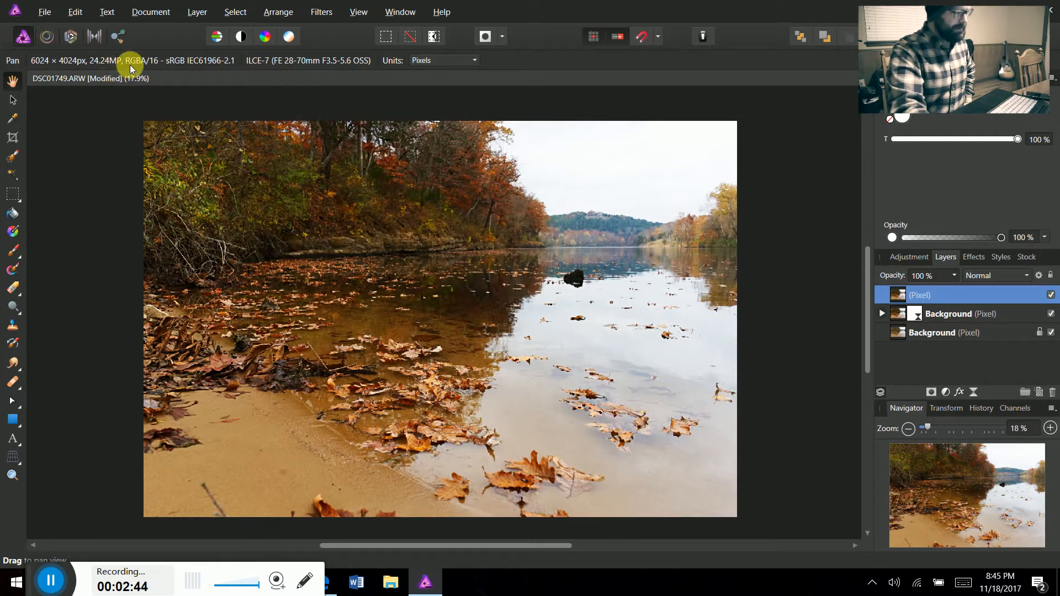
pyautogui.click(196, 13)
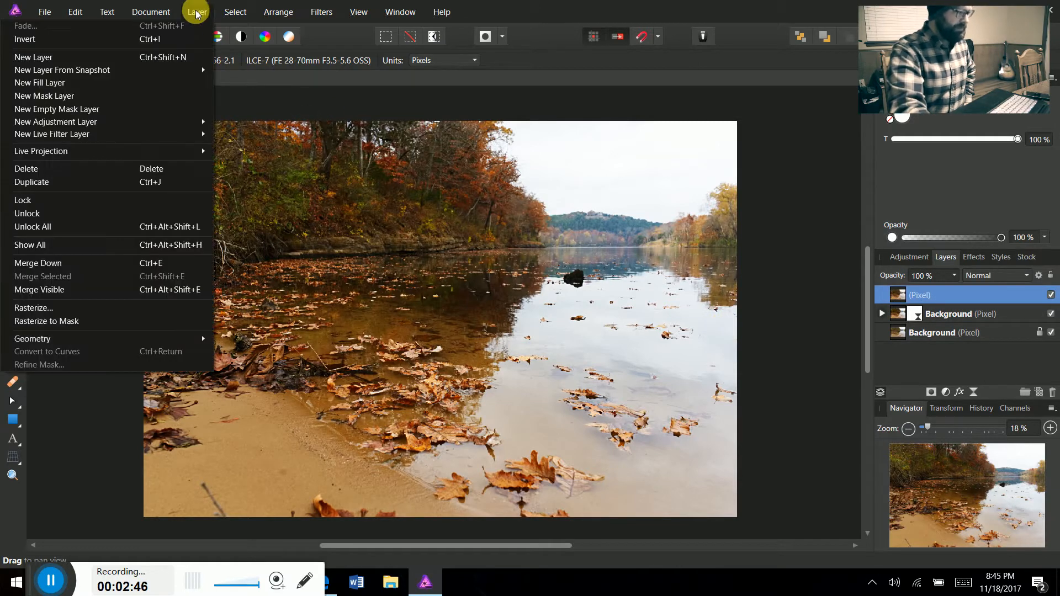
pyautogui.moveTo(188, 129)
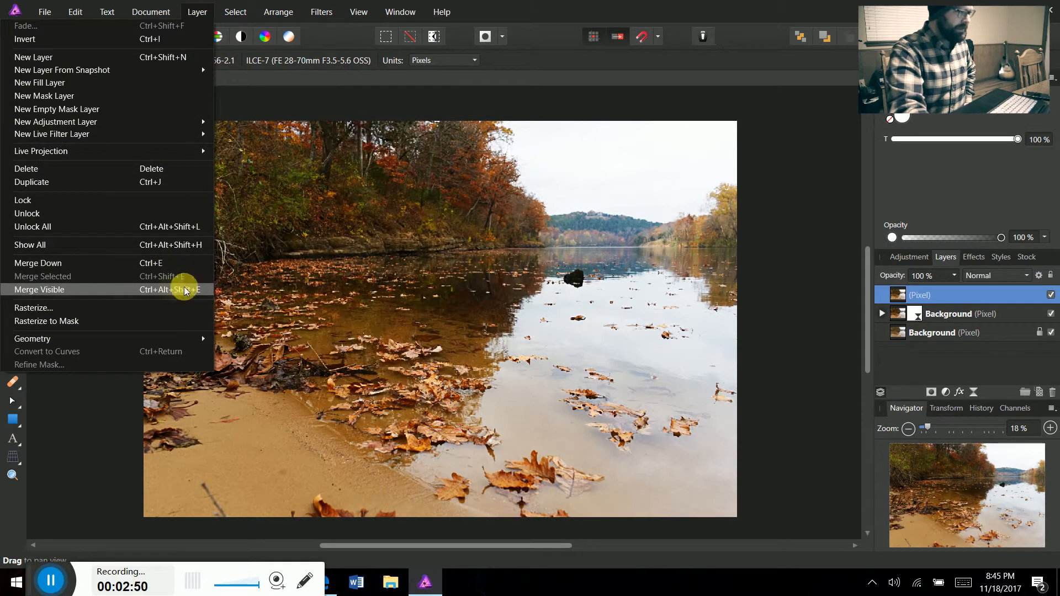
pyautogui.click(201, 7)
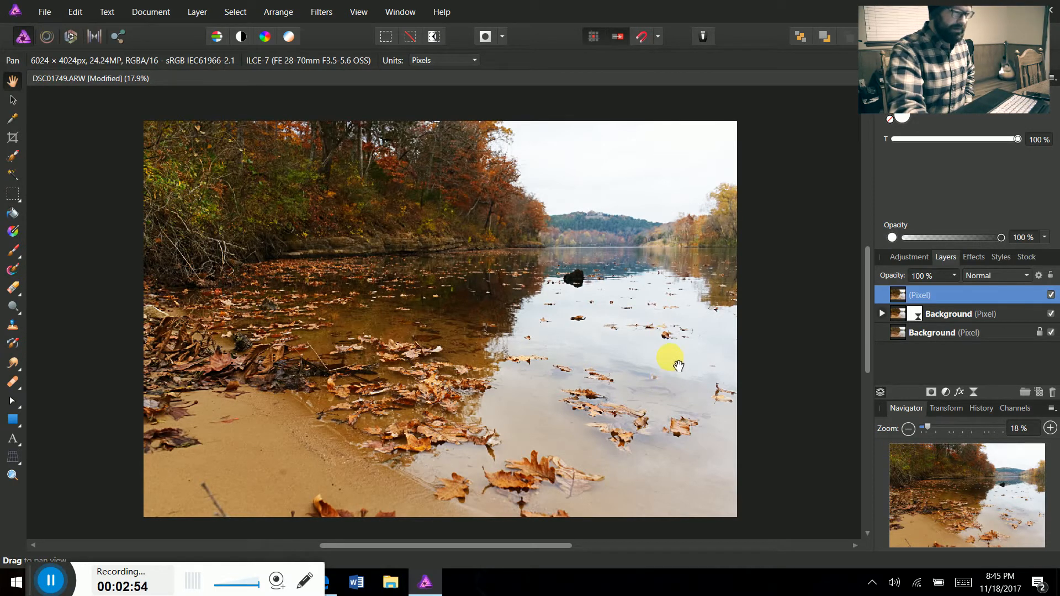
# Add an HSL adjustment above the merged layer with the saturation shift at -100%
pyautogui.hotkey('ctrl', 'u')
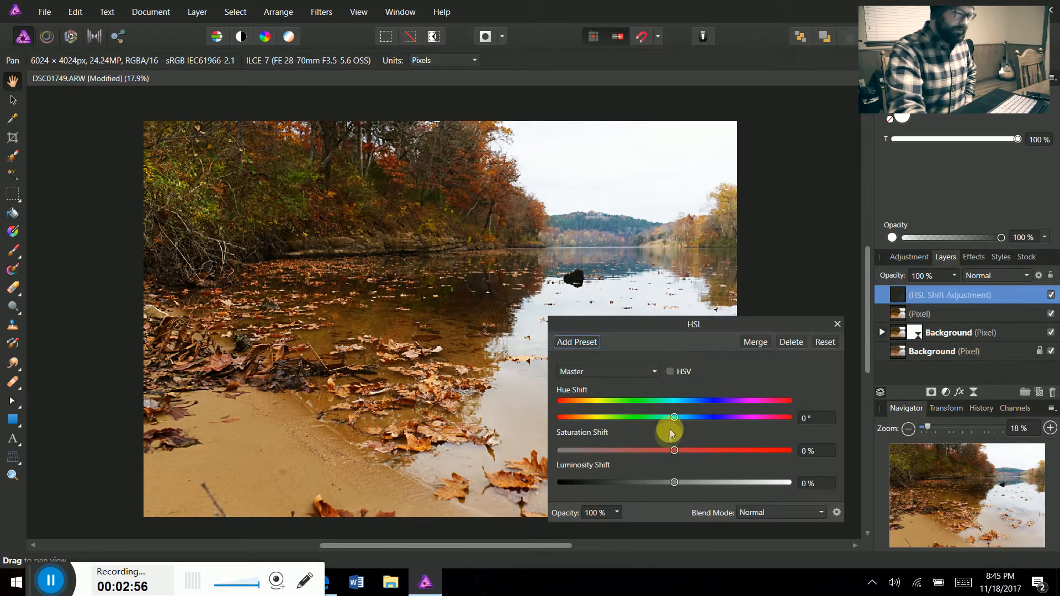
pyautogui.moveTo(674, 450); pyautogui.dragTo(552, 452)
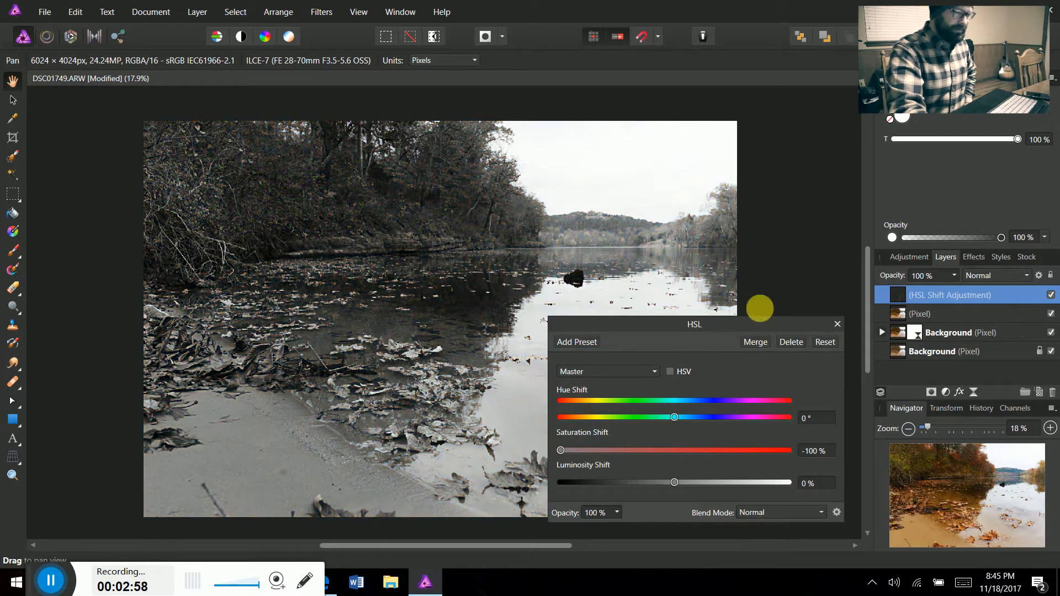
pyautogui.click(837, 324)
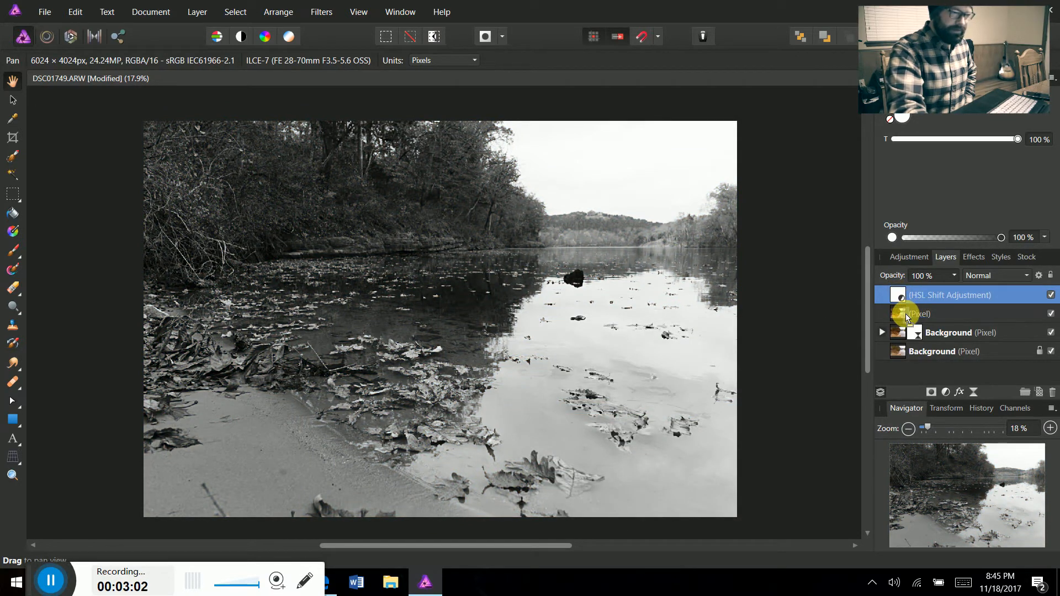
pyautogui.doubleClick(899, 295)
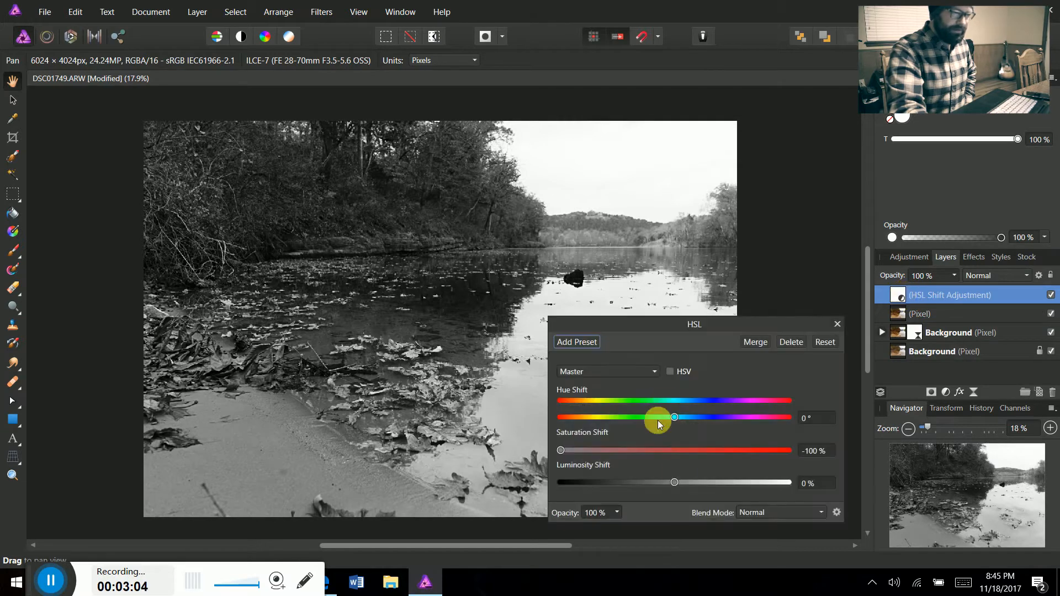
pyautogui.click(837, 325)
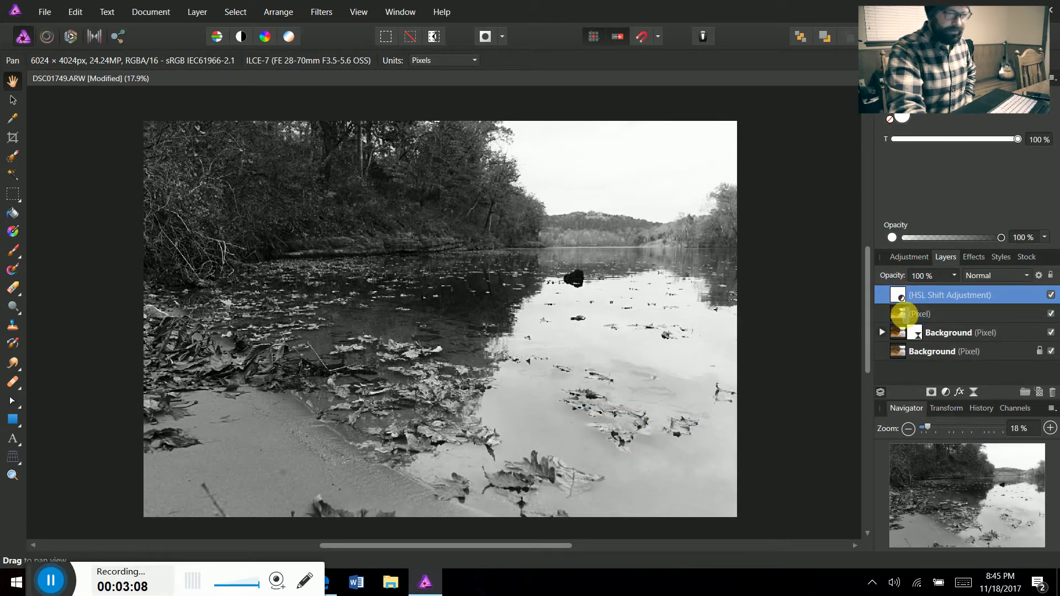
# Nest the HSL adjustment into the merged pixel layer and set that layer's blend mode to Overlay
pyautogui.moveTo(905, 315); pyautogui.dragTo(904, 314)
pyautogui.click(898, 296)
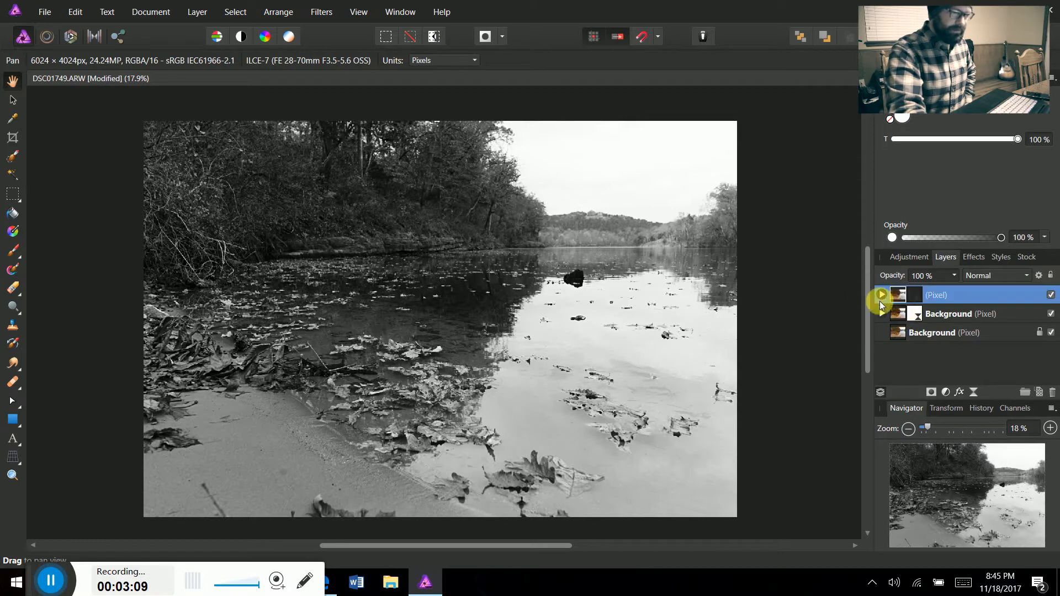
pyautogui.click(988, 283)
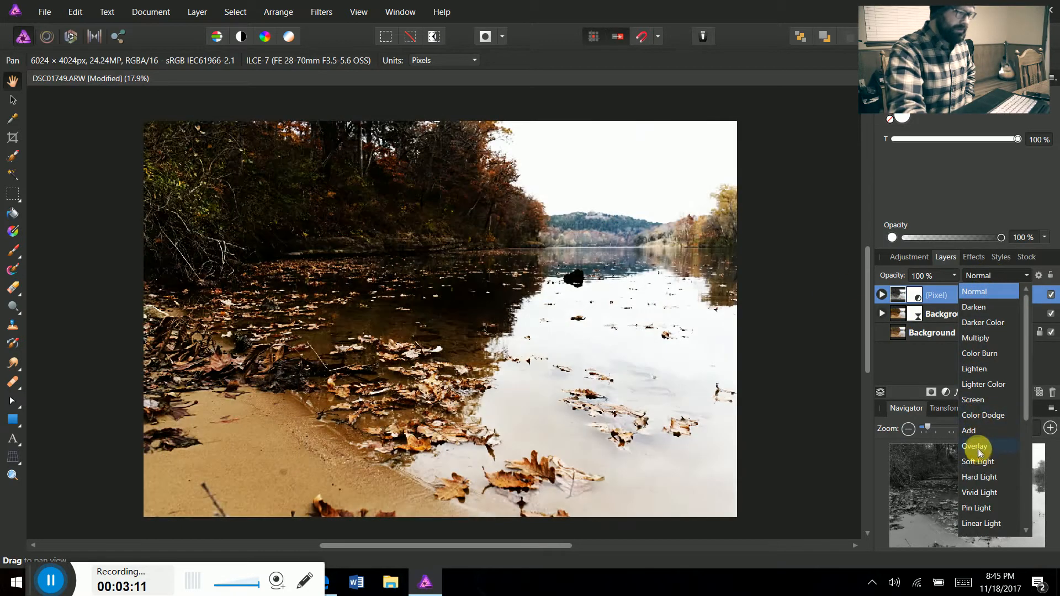
pyautogui.click(977, 450)
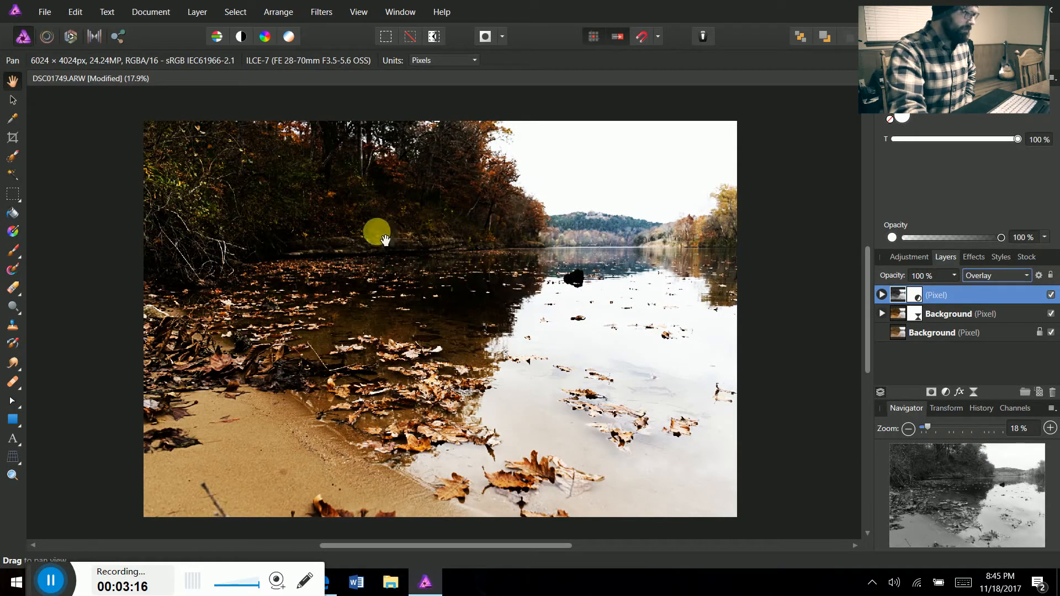
# Add a live High Pass filter with a radius of about 15 px to the desaturated merged layer
pyautogui.click(196, 12)
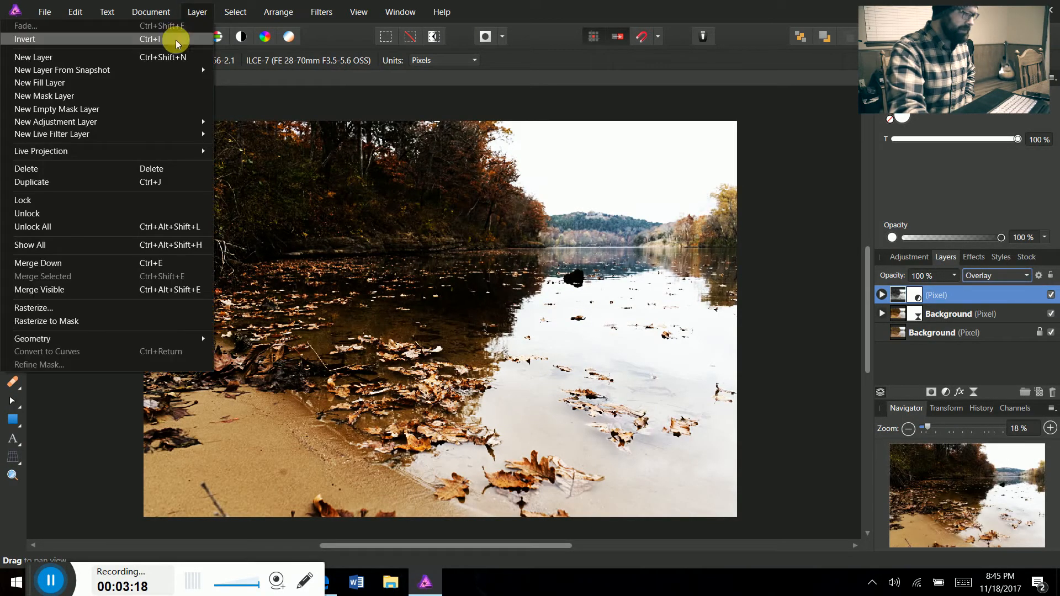
pyautogui.moveTo(184, 134)
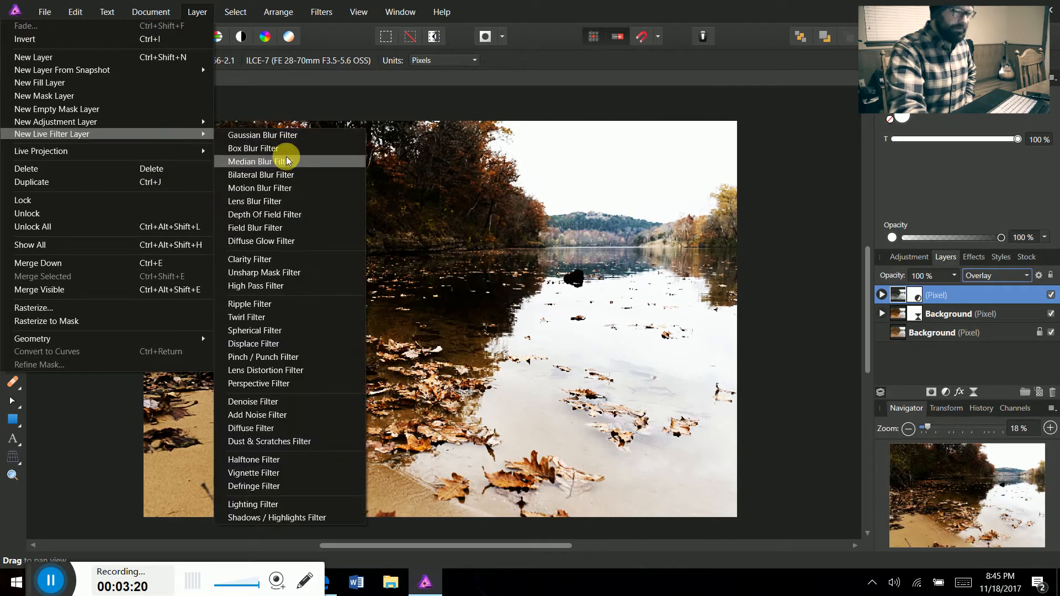
pyautogui.click(275, 286)
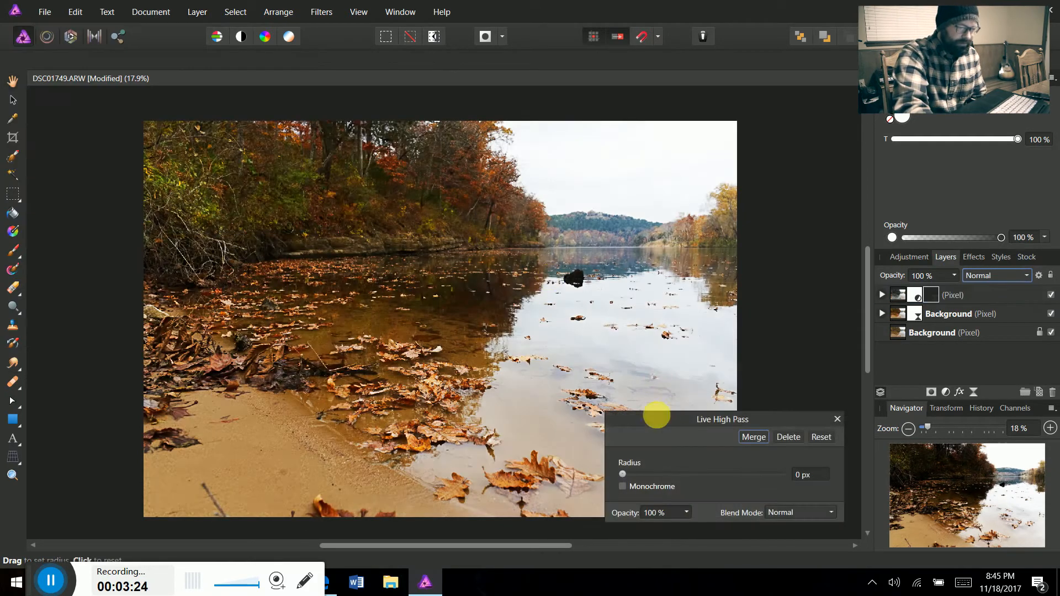
pyautogui.moveTo(624, 474); pyautogui.dragTo(700, 476)
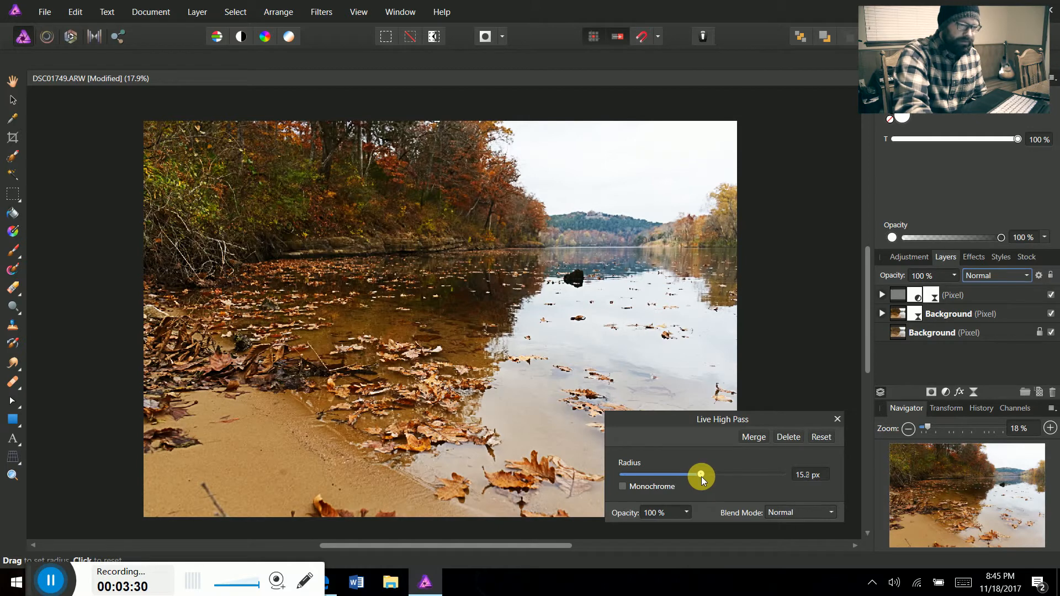
pyautogui.click(837, 419)
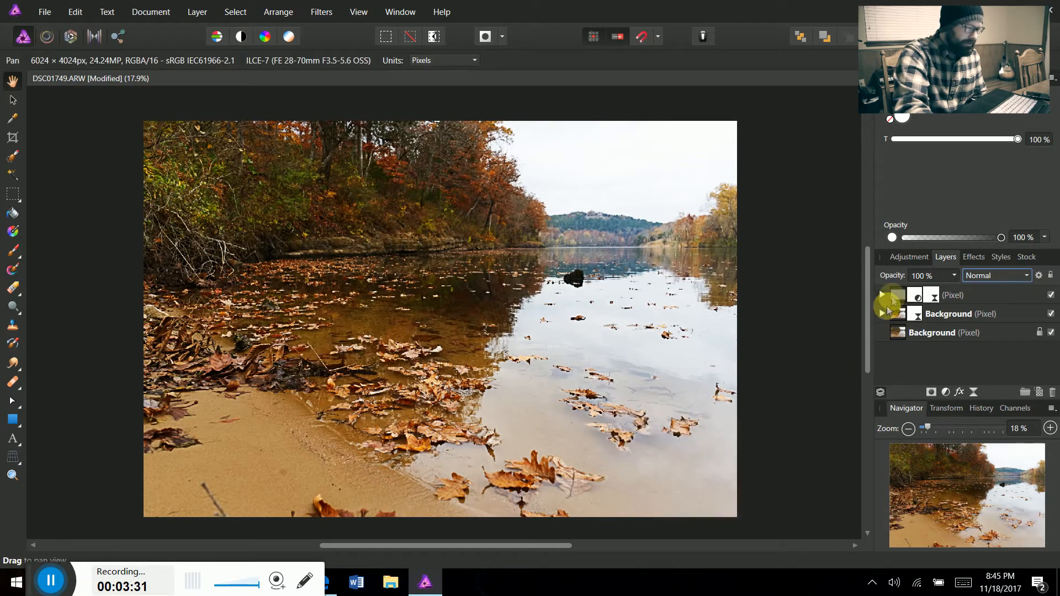
# Reduce the opacity of the high-pass sharpening layer to 75%
pyautogui.click(894, 295)
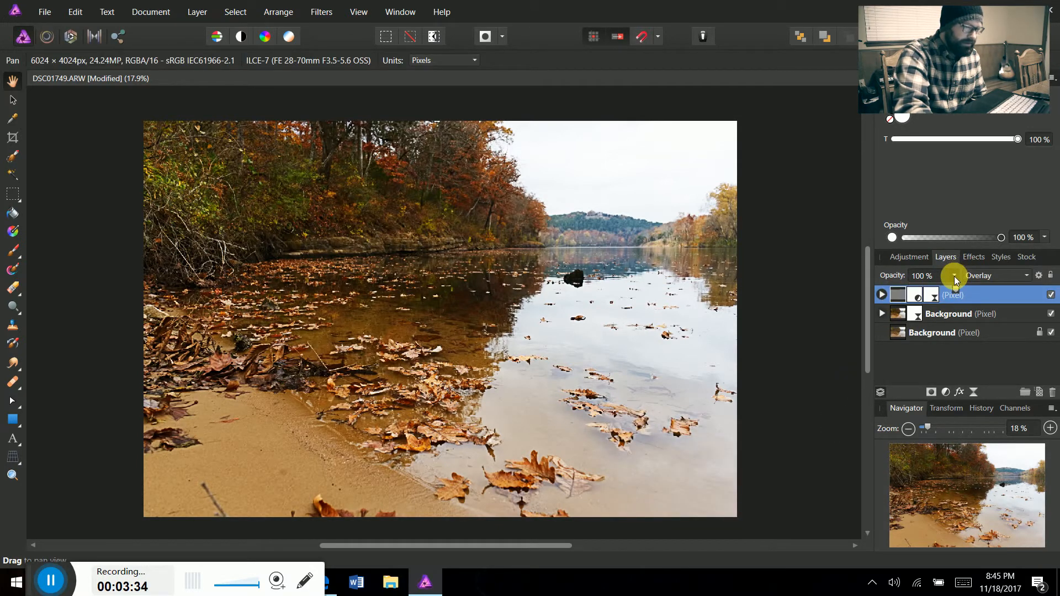
pyautogui.click(955, 277)
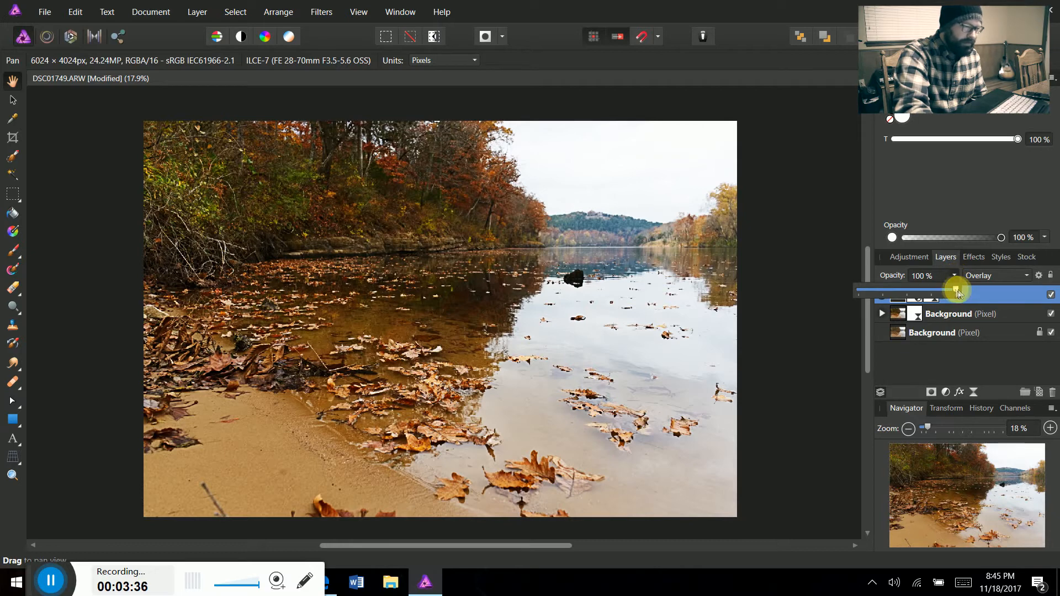
pyautogui.moveTo(957, 290); pyautogui.dragTo(930, 293)
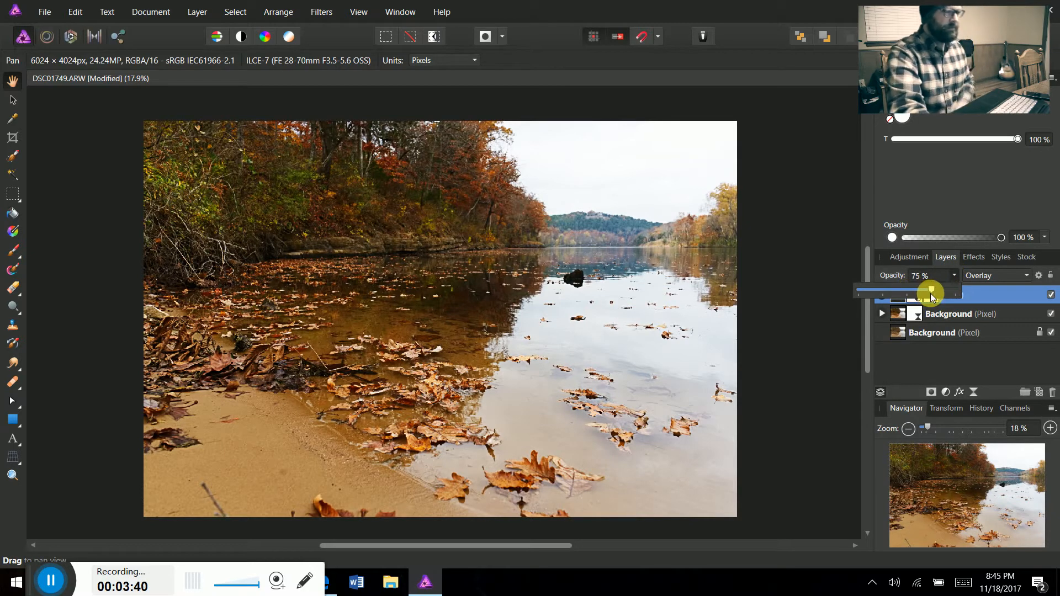
pyautogui.click(955, 276)
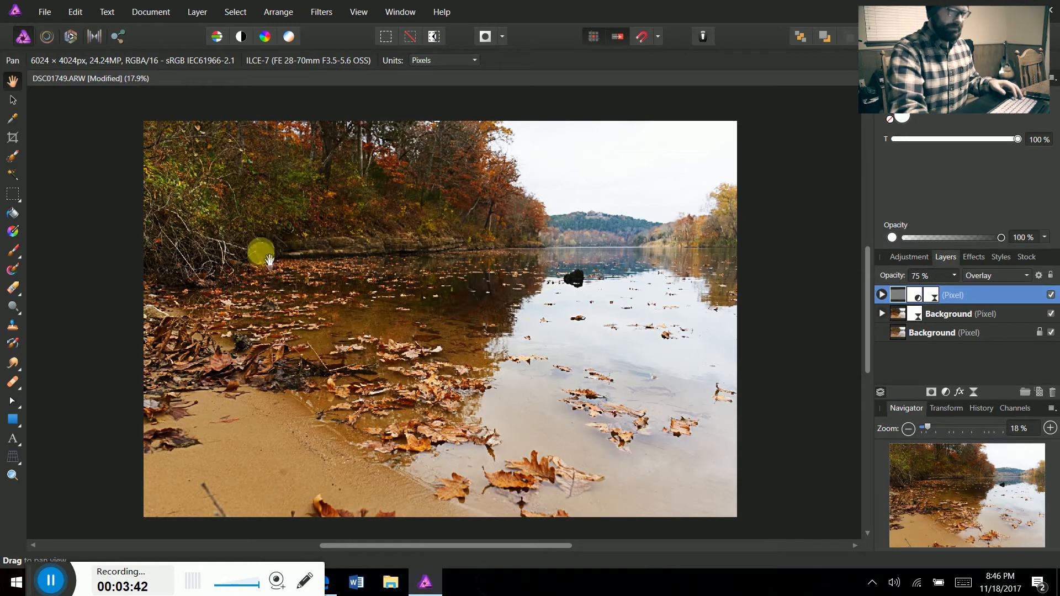
# Toggle the visibility of the high-pass and Soft Light layers to compare the photo with and without them
pyautogui.click(1052, 295)
pyautogui.click(1052, 314)
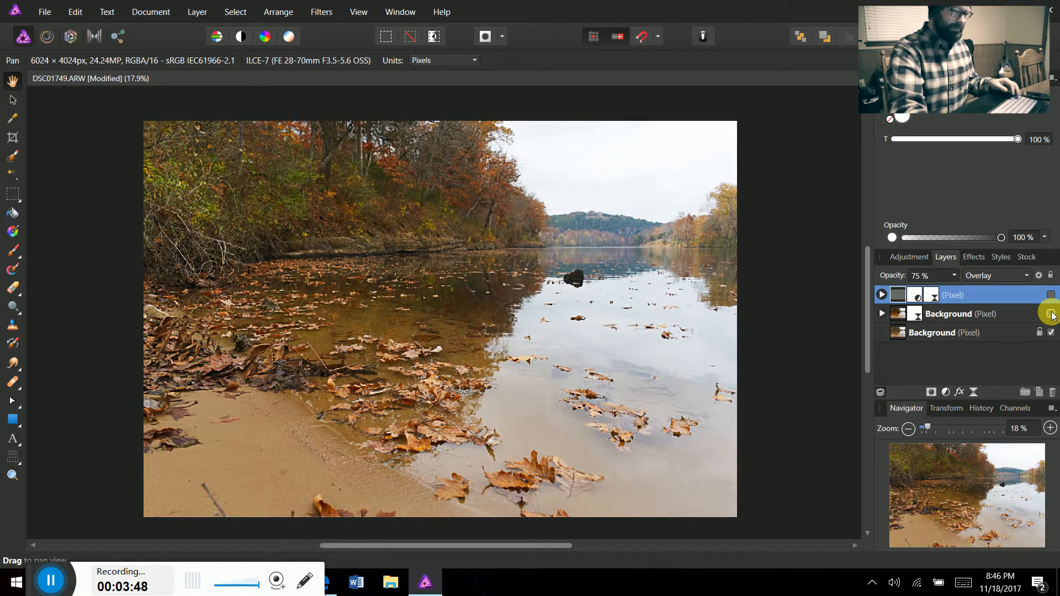
pyautogui.click(1051, 315)
pyautogui.click(1051, 315)
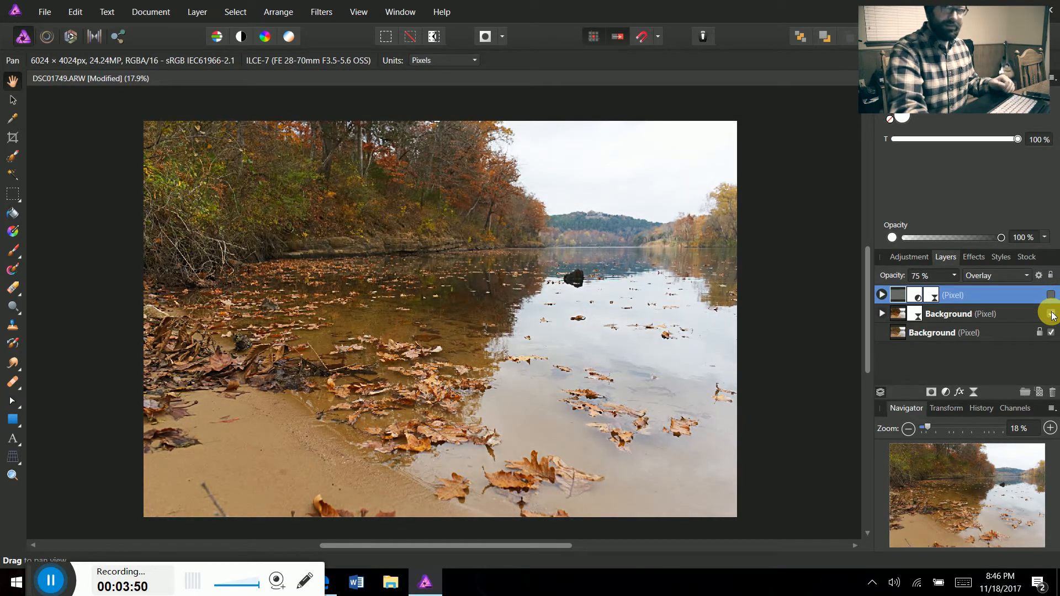
pyautogui.click(1051, 315)
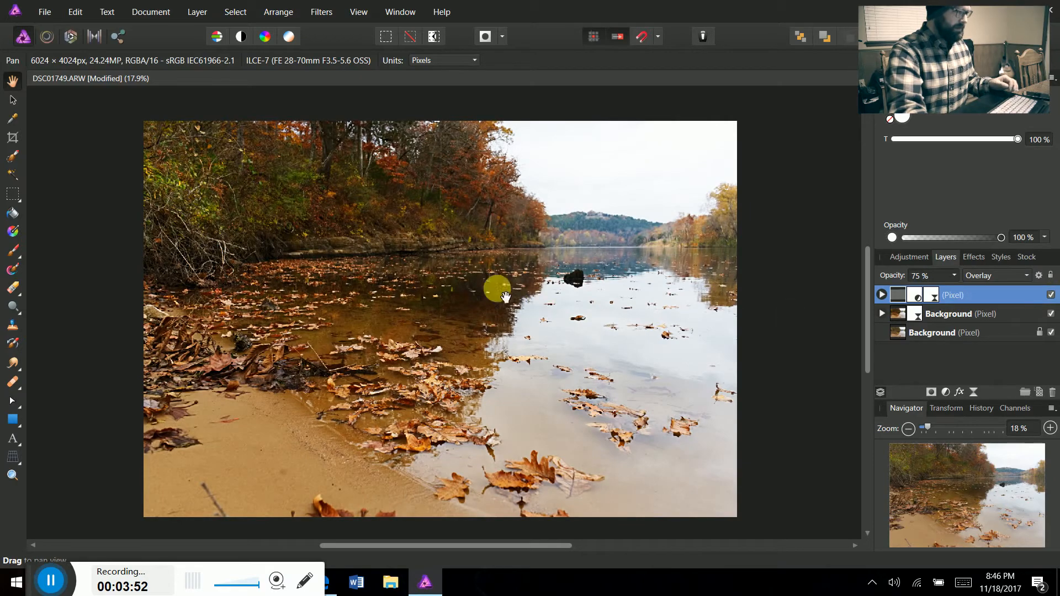
# Add a Levels adjustment layer above the high-pass sharpening layer and lower its gamma to 0.955
pyautogui.scroll(3, 445, 355)
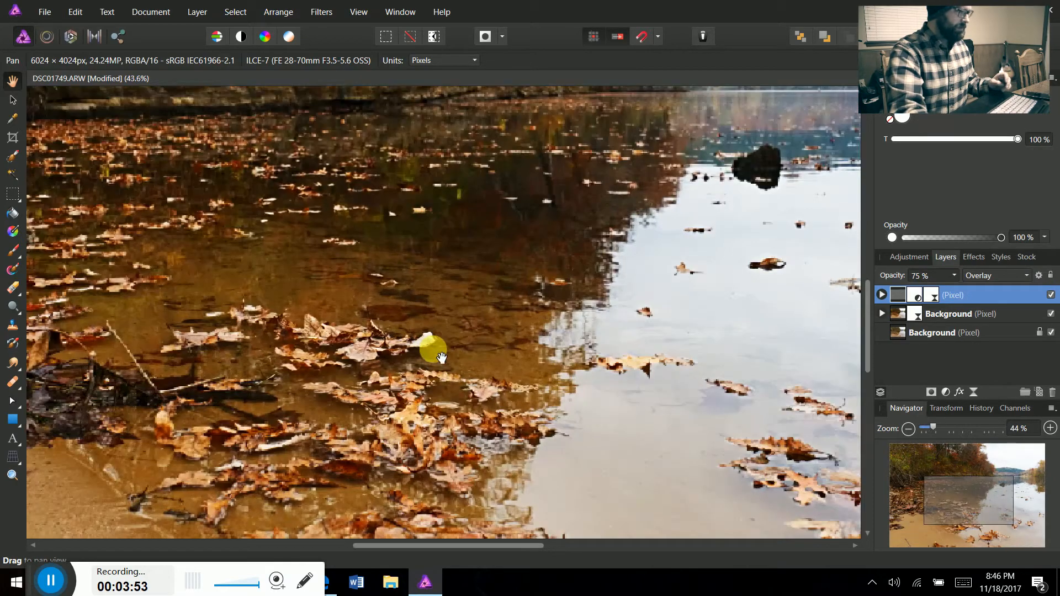
pyautogui.scroll(1, 359, 381)
pyautogui.scroll(-3, 387, 340)
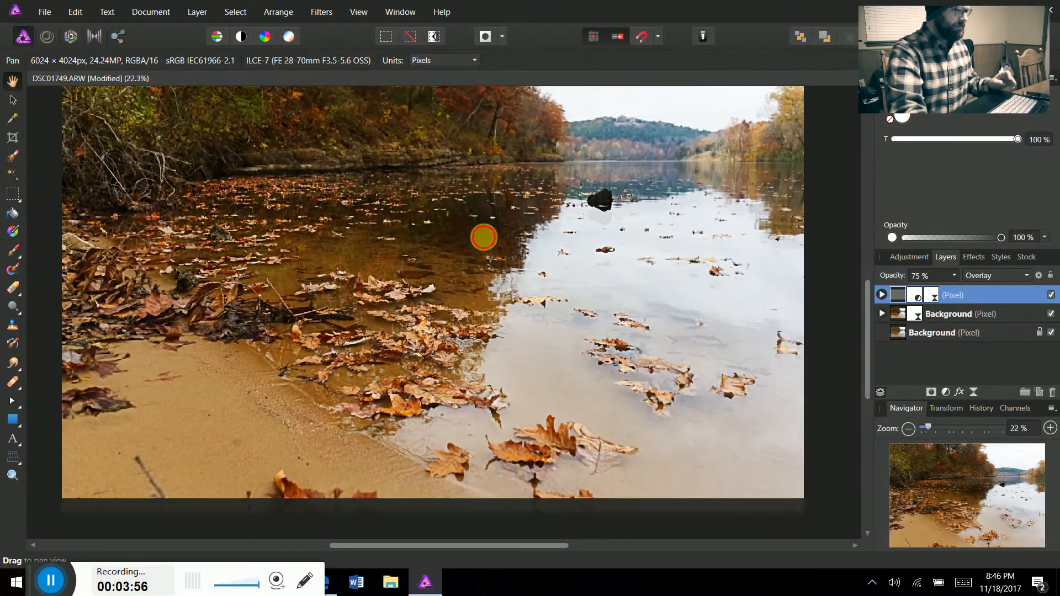
pyautogui.scroll(-1, 485, 254)
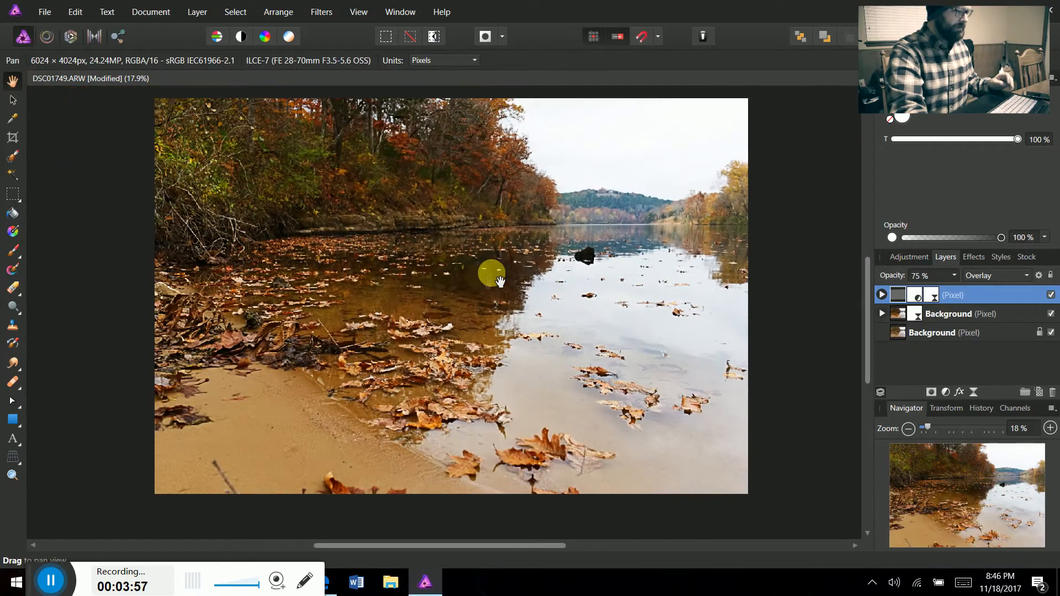
pyautogui.click(198, 12)
pyautogui.moveTo(169, 127)
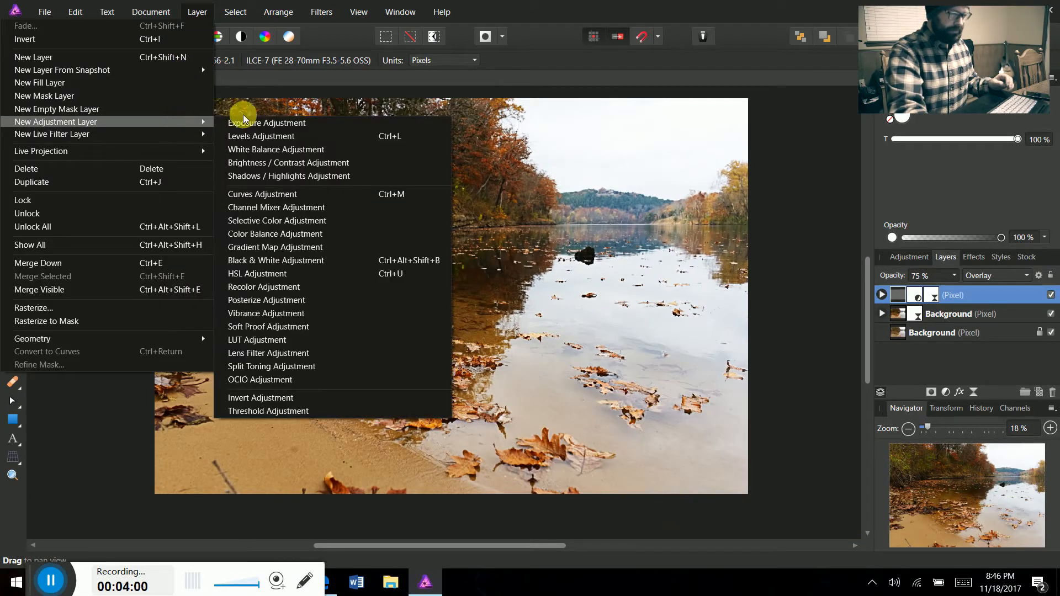
pyautogui.click(292, 140)
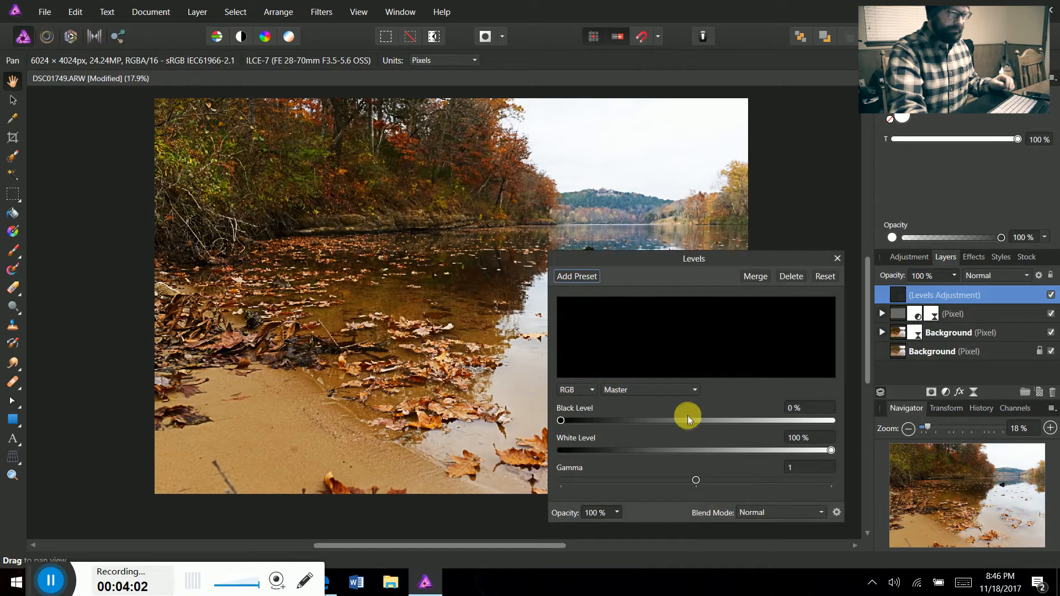
pyautogui.moveTo(696, 480); pyautogui.dragTo(690, 480)
pyautogui.moveTo(447, 227); pyautogui.dragTo(367, 243)
pyautogui.moveTo(667, 258); pyautogui.dragTo(827, 164)
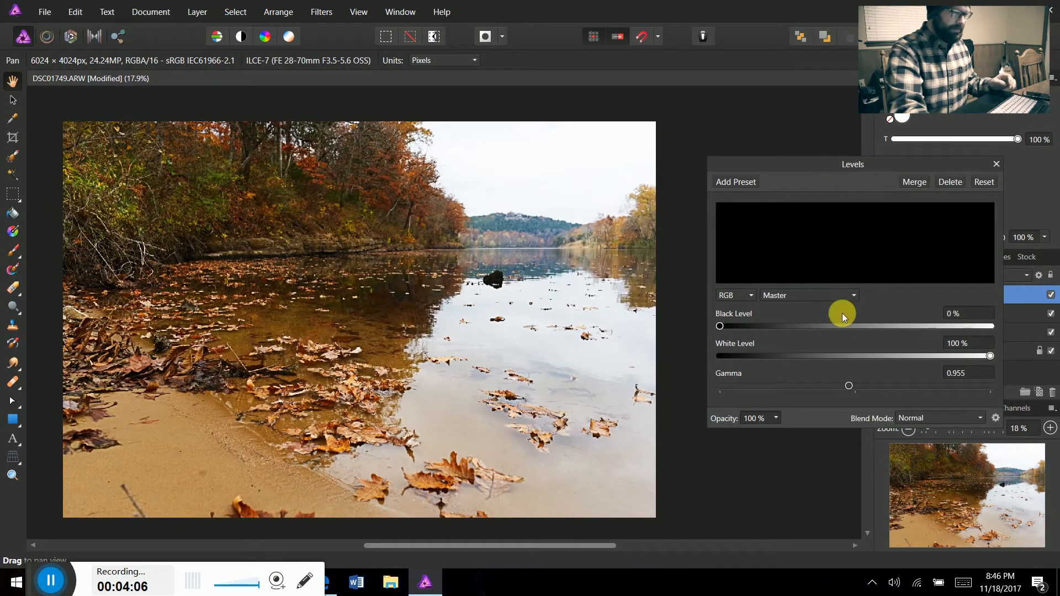
# Lower the Levels gamma further to 0.686 and raise the black level to deepen the shadows
pyautogui.moveTo(849, 385); pyautogui.dragTo(817, 387)
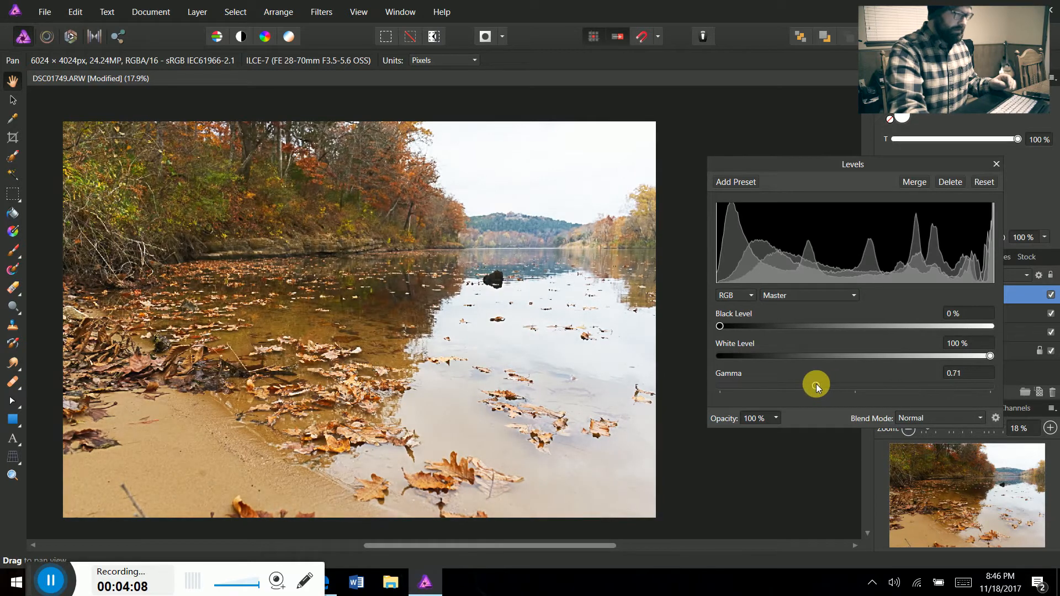
pyautogui.moveTo(718, 327)
pyautogui.mouseDown()
pyautogui.moveTo(769, 331)
pyautogui.moveTo(717, 315)
pyautogui.mouseUp()
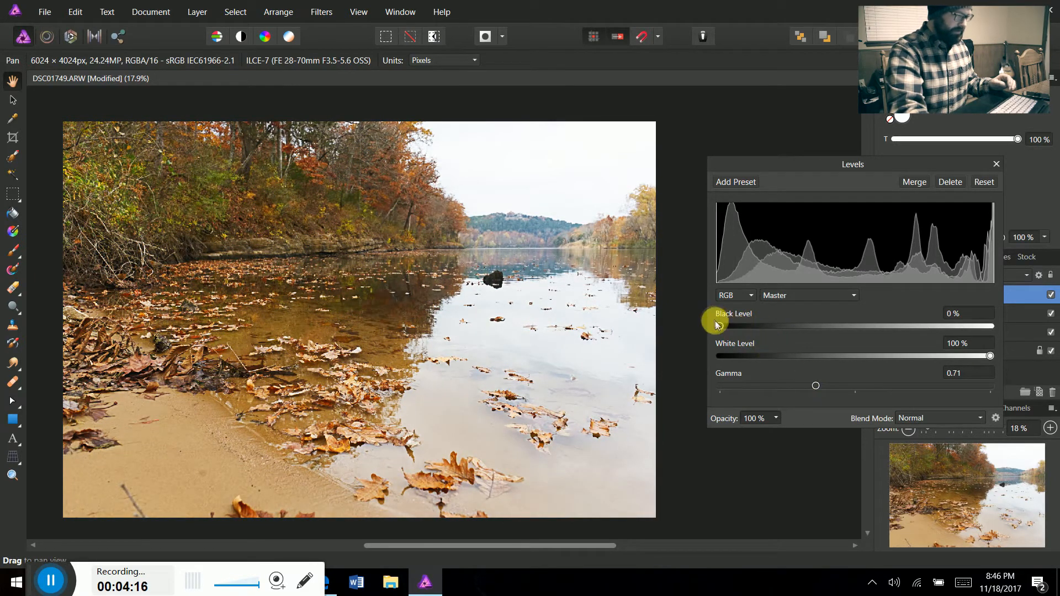
pyautogui.moveTo(816, 386); pyautogui.dragTo(813, 386)
pyautogui.moveTo(720, 327)
pyautogui.mouseDown()
pyautogui.moveTo(1004, 323)
pyautogui.moveTo(711, 323)
pyautogui.moveTo(797, 337)
pyautogui.moveTo(769, 334)
pyautogui.mouseUp()
pyautogui.click(995, 164)
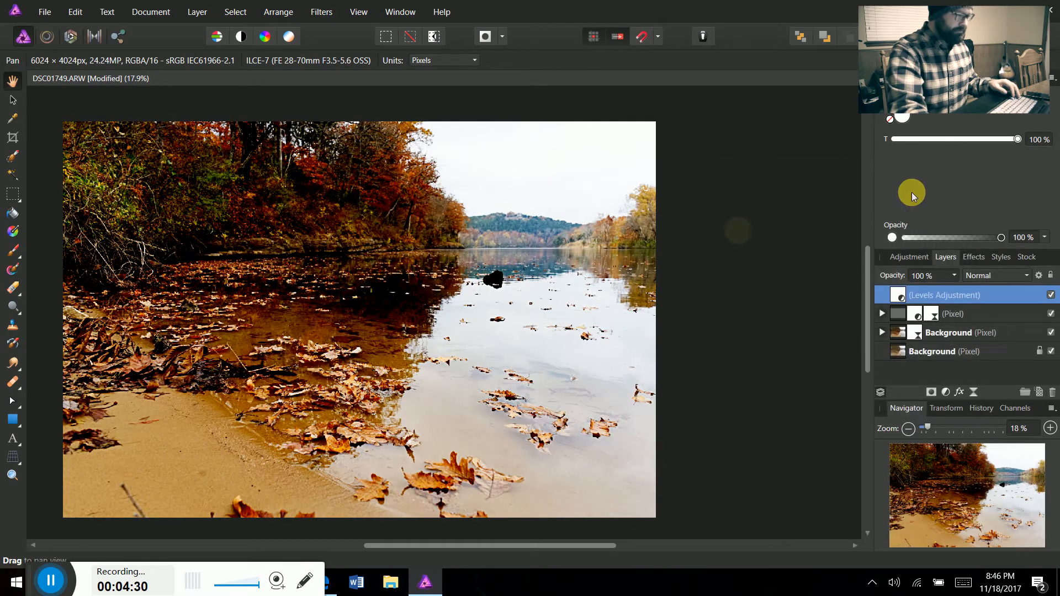
# Reopen the Levels adjustment and reduce its black level to 15%
pyautogui.moveTo(390, 369); pyautogui.dragTo(431, 357)
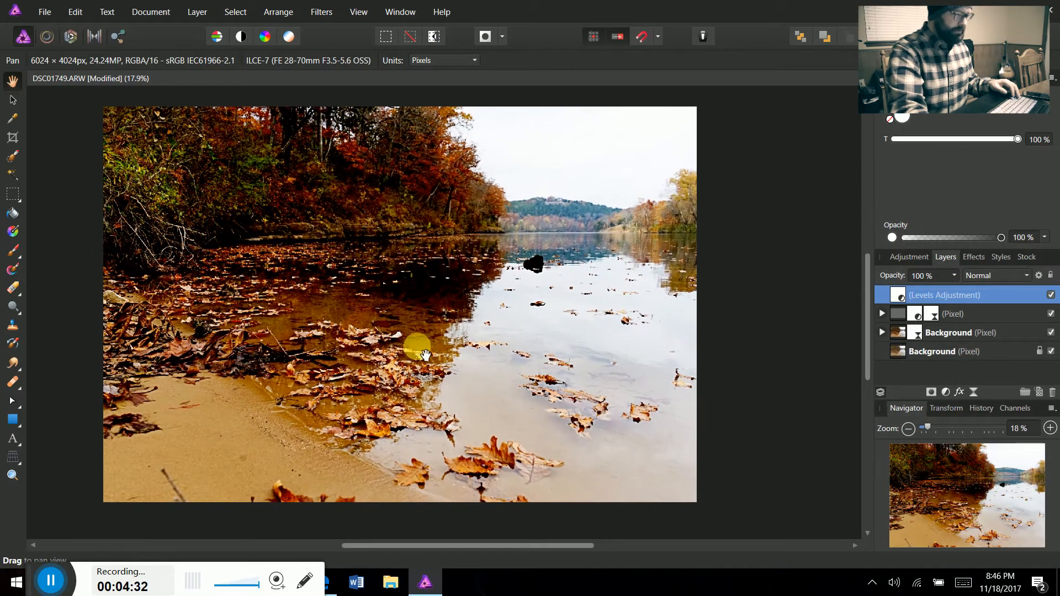
pyautogui.scroll(4, 365, 395)
pyautogui.moveTo(364, 396); pyautogui.dragTo(387, 315)
pyautogui.scroll(-4, 491, 216)
pyautogui.doubleClick(897, 296)
pyautogui.moveTo(769, 327); pyautogui.dragTo(760, 325)
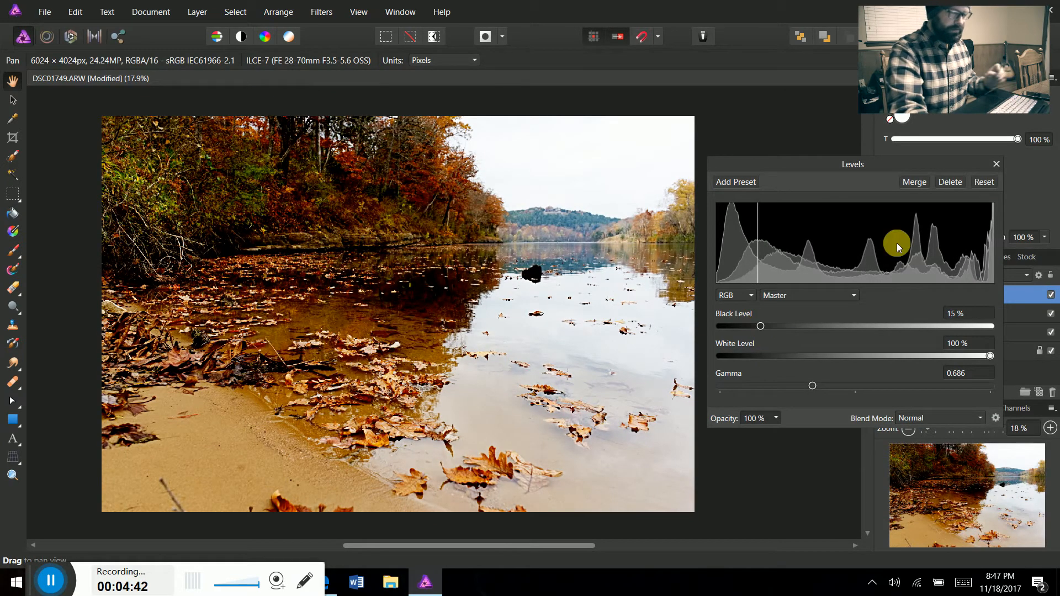
pyautogui.click(996, 164)
# Compare the photo with and without the Levels adjustment, and with and without all three enhancement layers above the original background
pyautogui.click(1050, 294)
pyautogui.click(1050, 295)
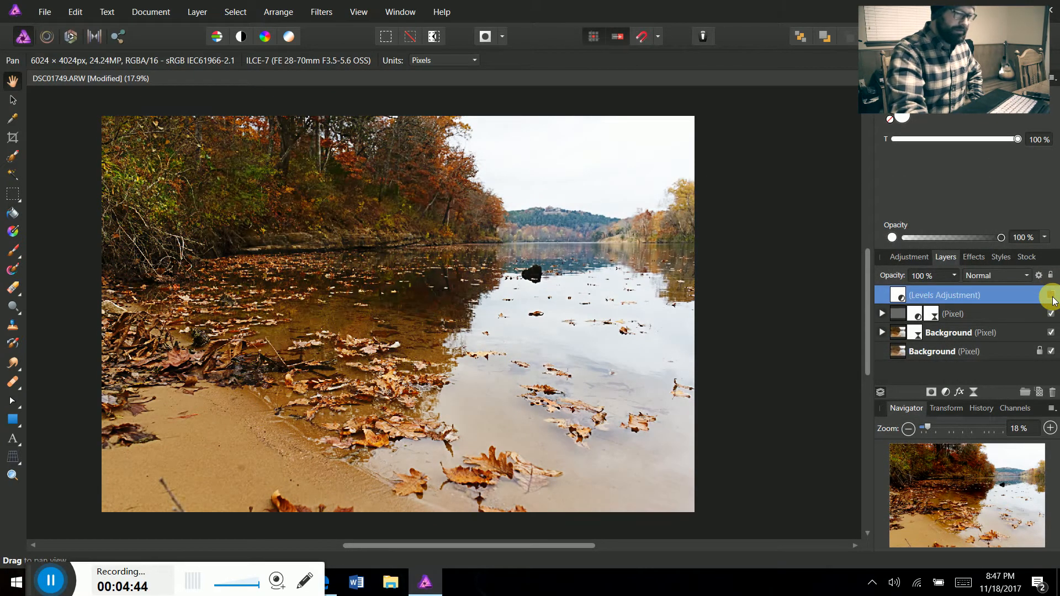
pyautogui.keyDown('shift'); pyautogui.click(899, 334); pyautogui.keyUp('shift')
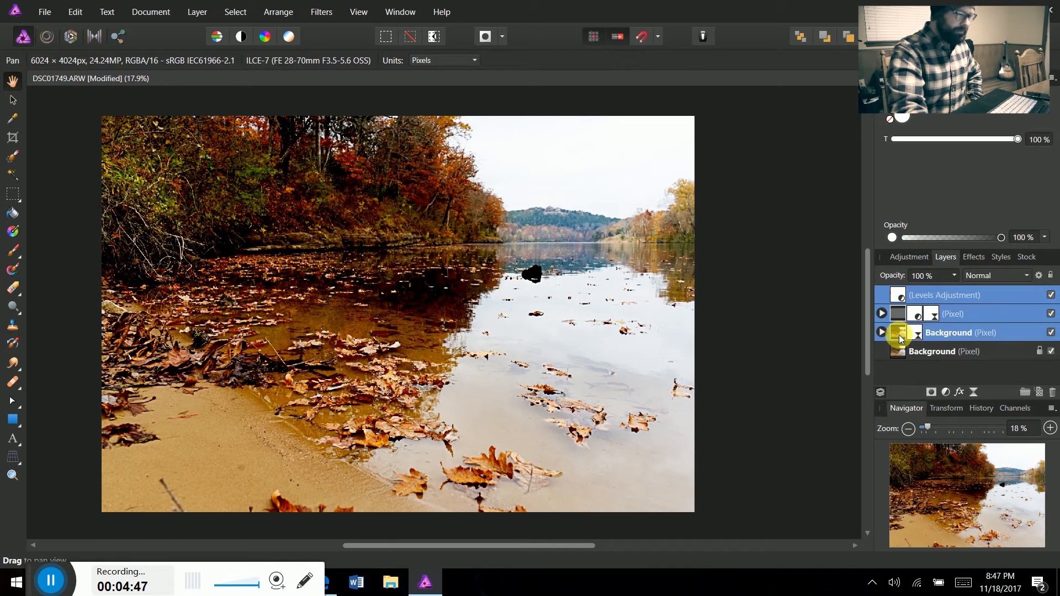
pyautogui.click(1050, 333)
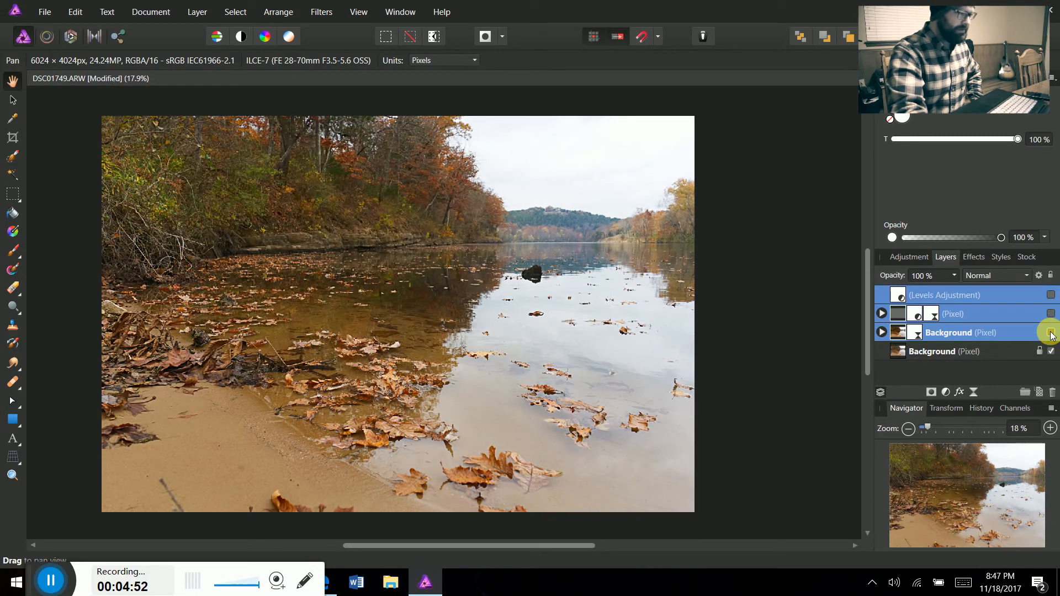
pyautogui.moveTo(435, 354); pyautogui.dragTo(456, 353)
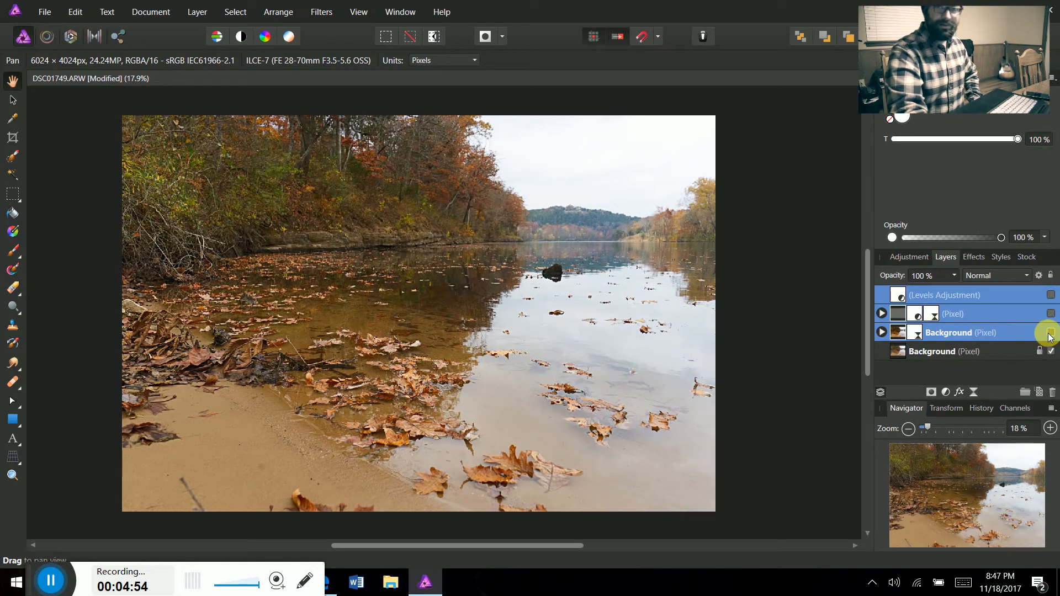
pyautogui.click(1051, 334)
pyautogui.moveTo(444, 409)
pyautogui.mouseDown()
pyautogui.moveTo(433, 404)
pyautogui.moveTo(460, 404)
pyautogui.mouseUp()
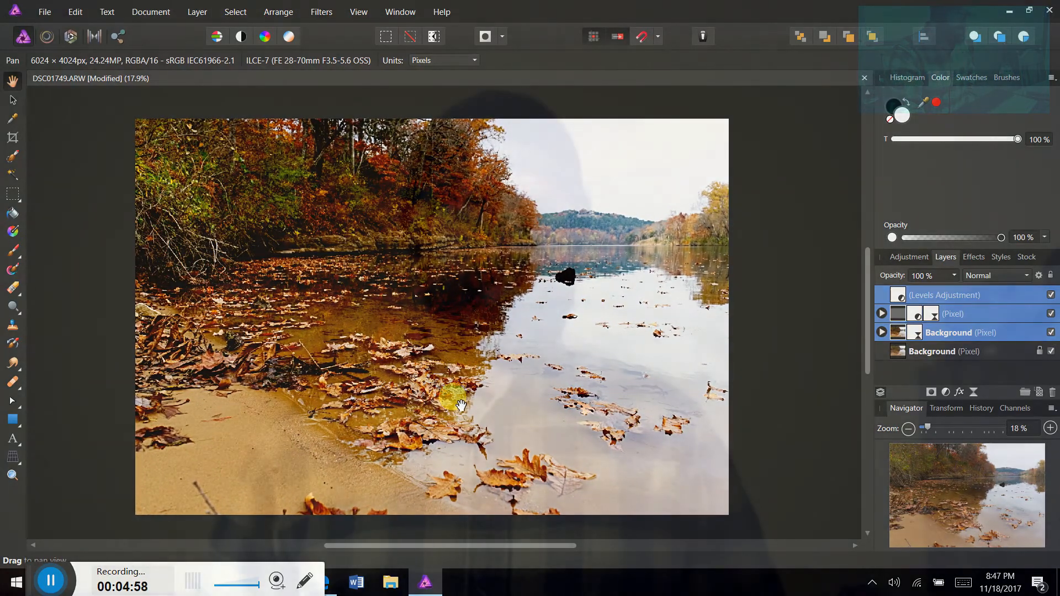